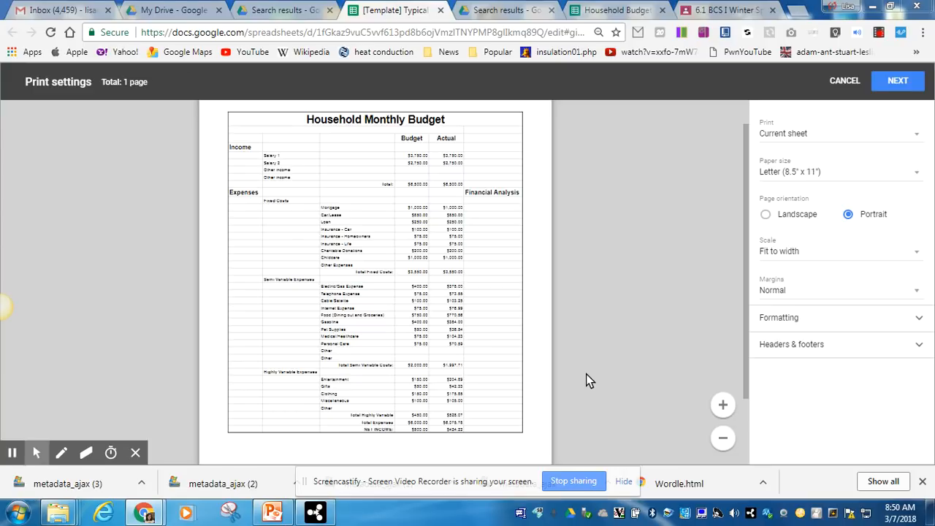
Step: Consult the Household Budget Percent Guidelines spreadsheet and exit the print settings of the monthly budget template
{"action": "left_click", "coordinate": [612, 12]}
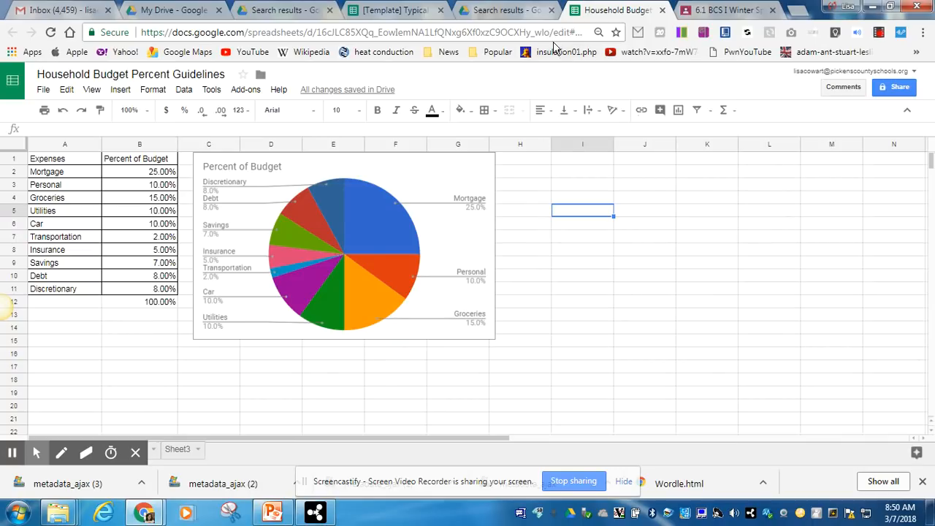
{"action": "left_click", "coordinate": [413, 10]}
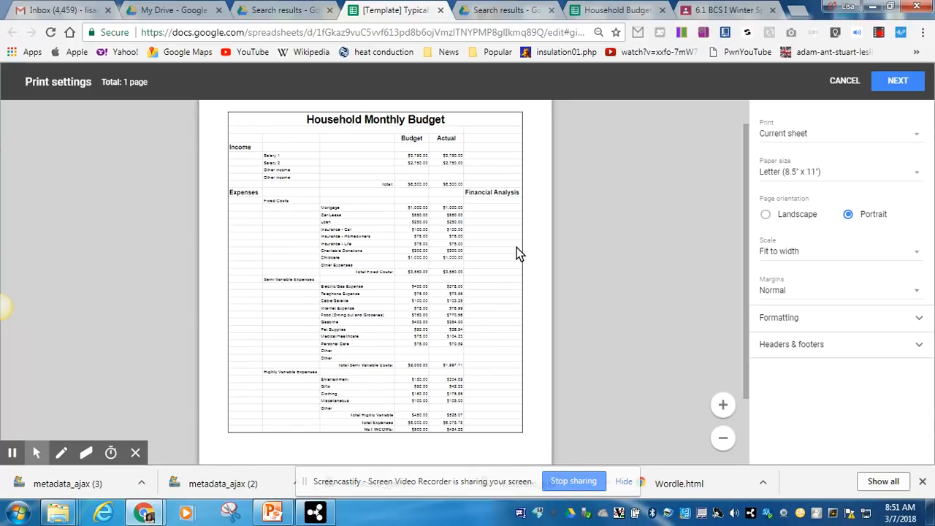
{"action": "left_click", "coordinate": [839, 81]}
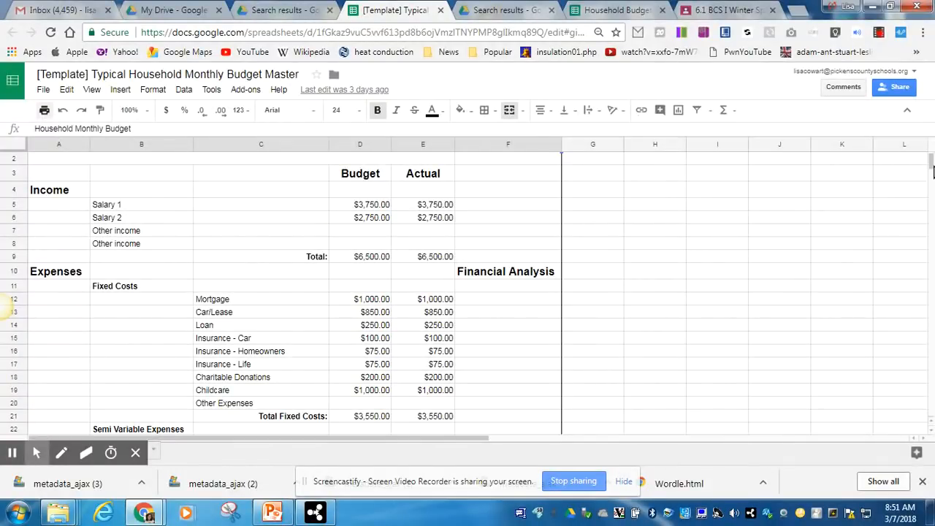
{"action": "left_click_drag", "start_coordinate": [933, 174], "coordinate": [933, 167]}
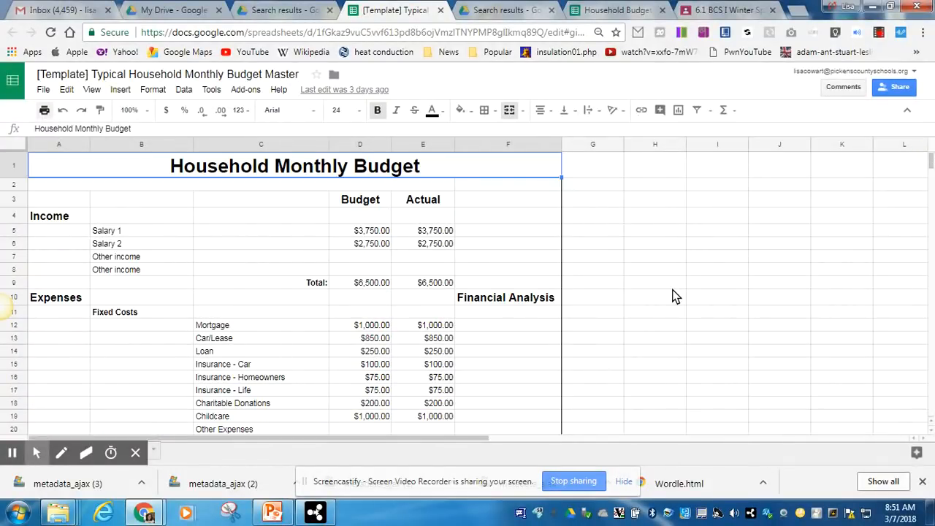
Step: In F12 under Financial Analysis, calculate the actual mortgage as a share of total actual income with =E12/E9
{"action": "left_click", "coordinate": [492, 330]}
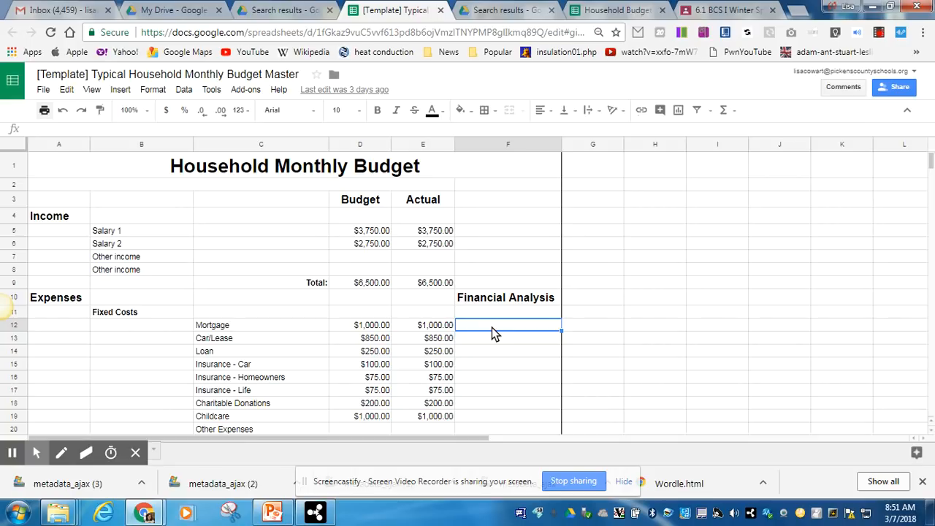
{"action": "type", "text": "="}
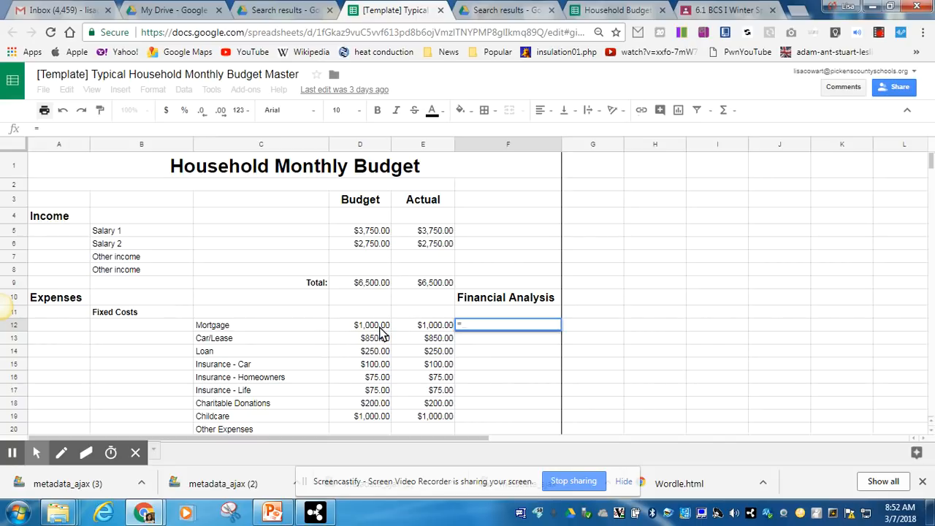
{"action": "left_click", "coordinate": [431, 328]}
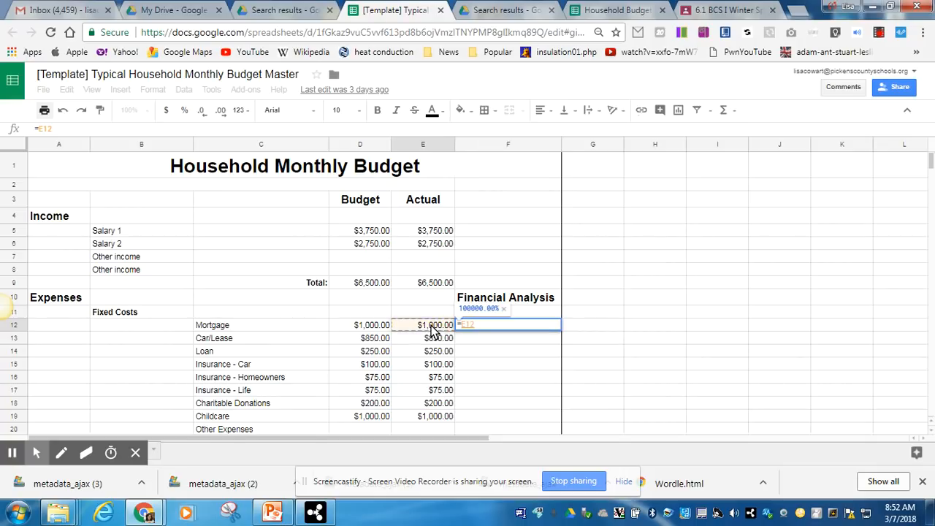
{"action": "type", "text": "/"}
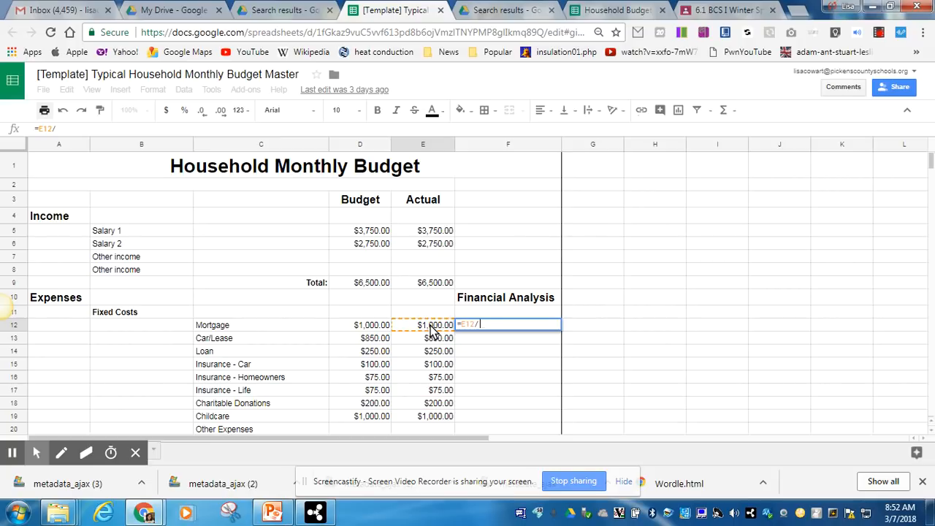
{"action": "left_click", "coordinate": [431, 287]}
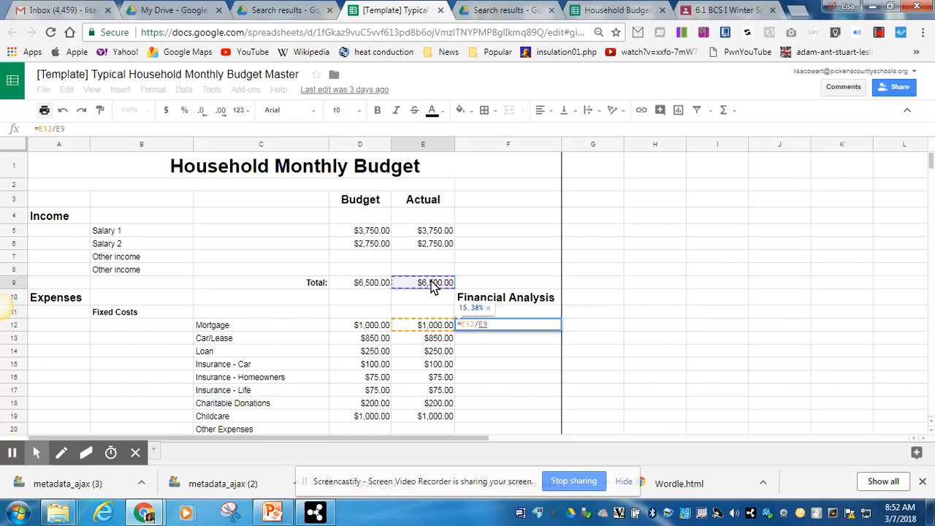
{"action": "key", "text": "Return"}
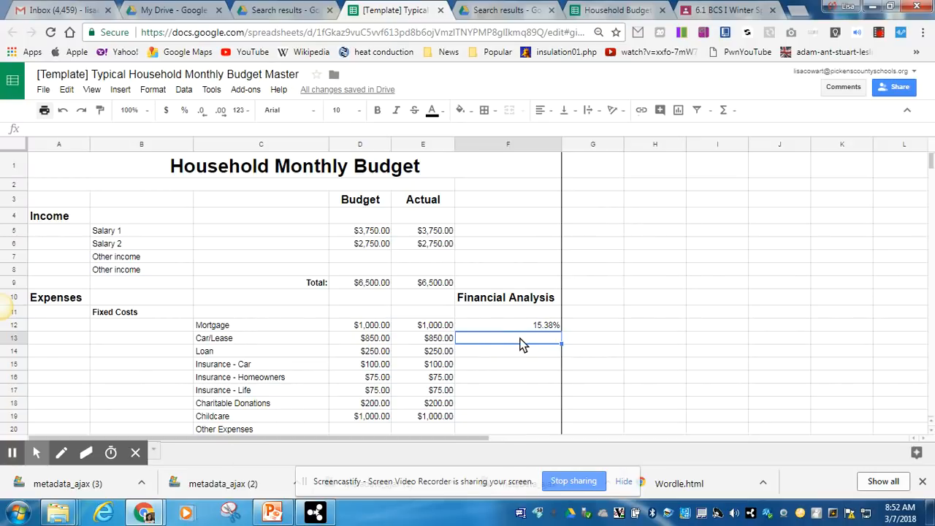
Step: In F13, calculate the actual Car/Lease cost as a share of total actual income with =E13/E9
{"action": "type", "text": "="}
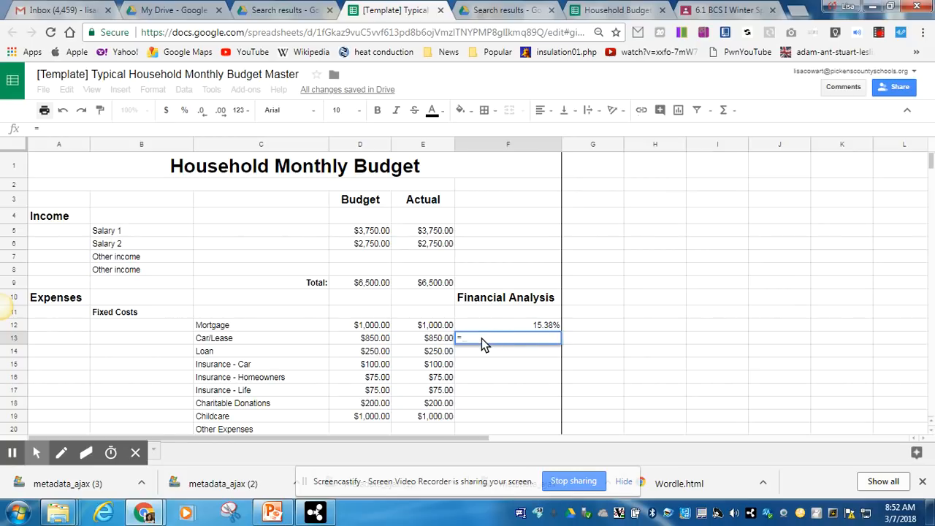
{"action": "left_click", "coordinate": [441, 340]}
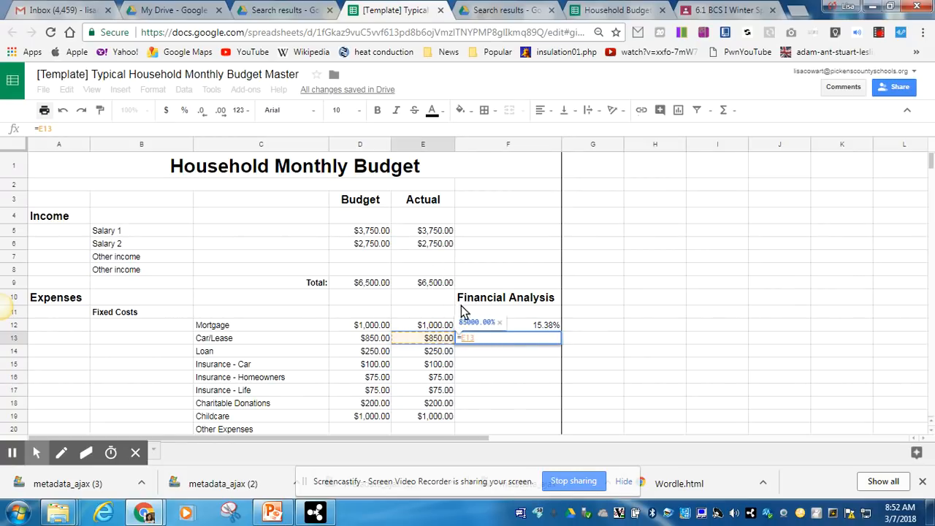
{"action": "type", "text": "/"}
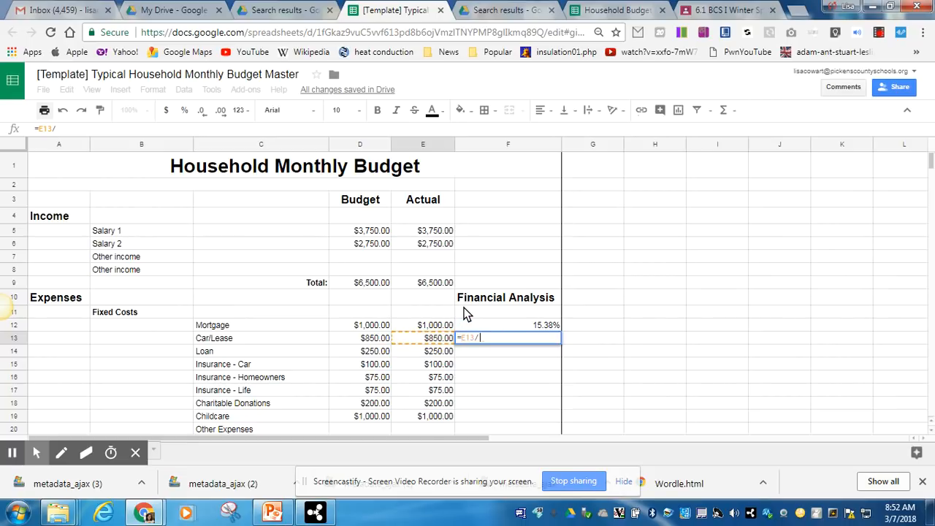
{"action": "left_click", "coordinate": [433, 285]}
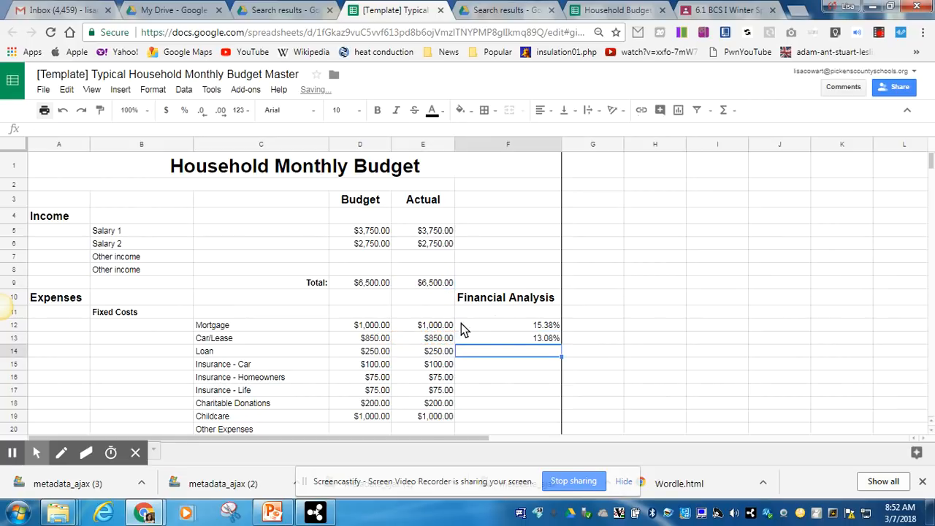
Step: In F14, calculate the actual Loan cost as a share of total actual income with =E14/E9
{"action": "type", "text": "="}
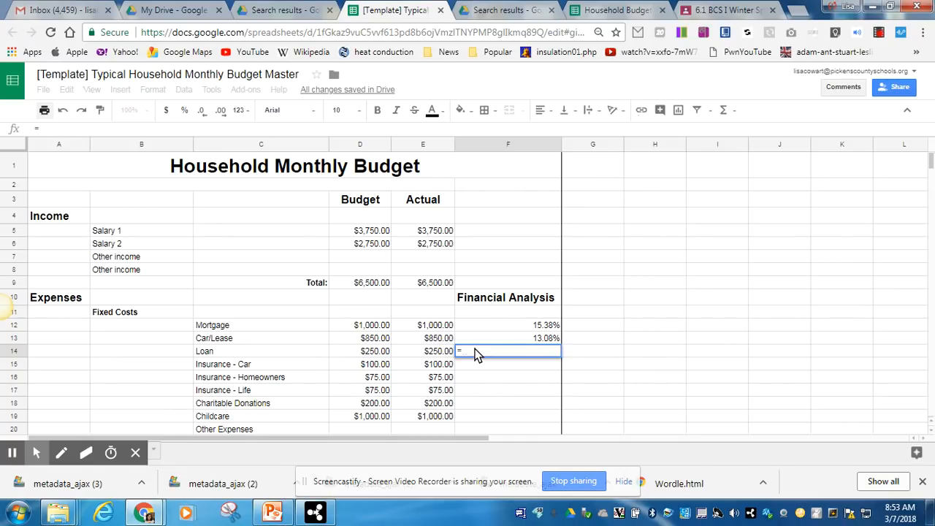
{"action": "left_click", "coordinate": [428, 354]}
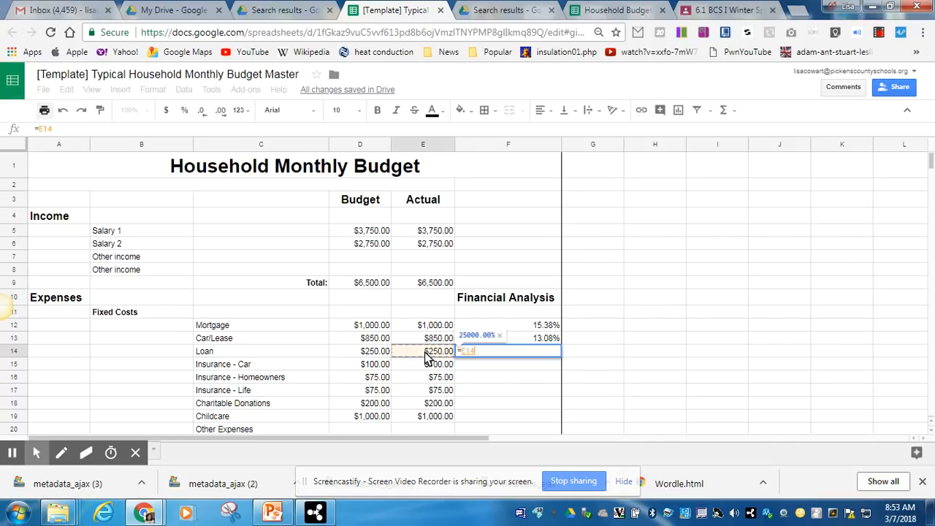
{"action": "type", "text": "/"}
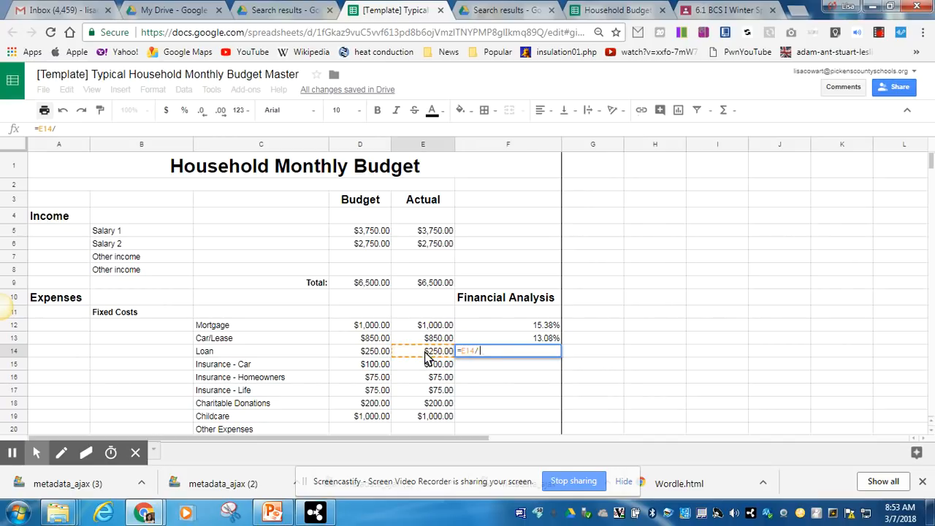
{"action": "left_click", "coordinate": [428, 286]}
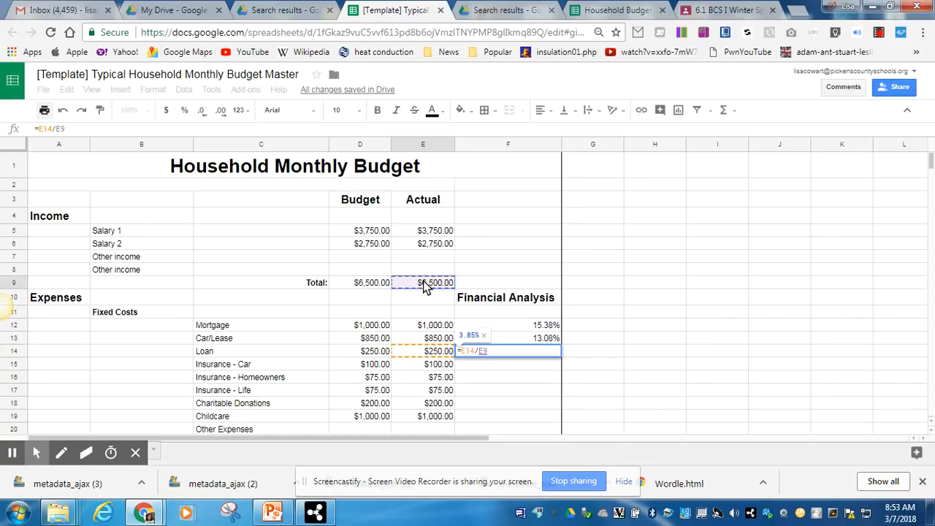
{"action": "key", "text": "Return"}
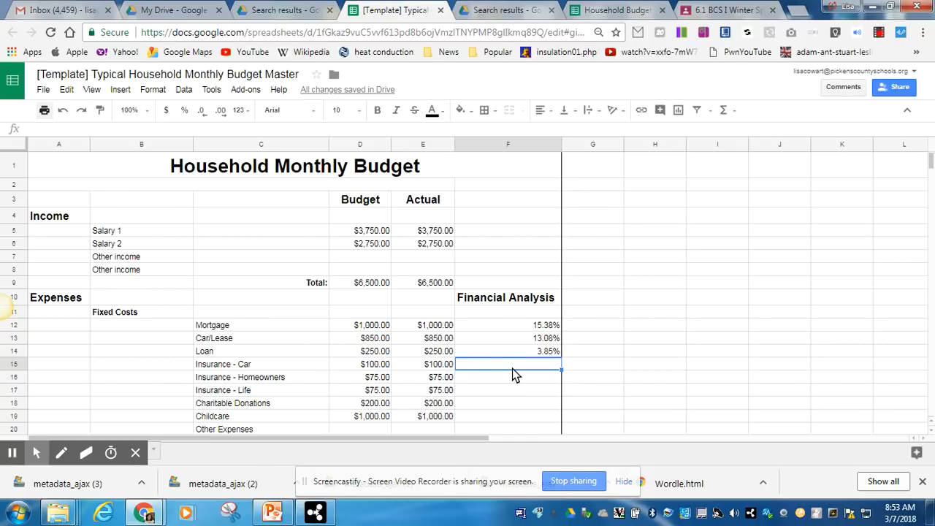
Step: In F15, calculate the actual car insurance as a share of total actual income with =E15/E9
{"action": "type", "text": "="}
{"action": "left_click", "coordinate": [432, 367]}
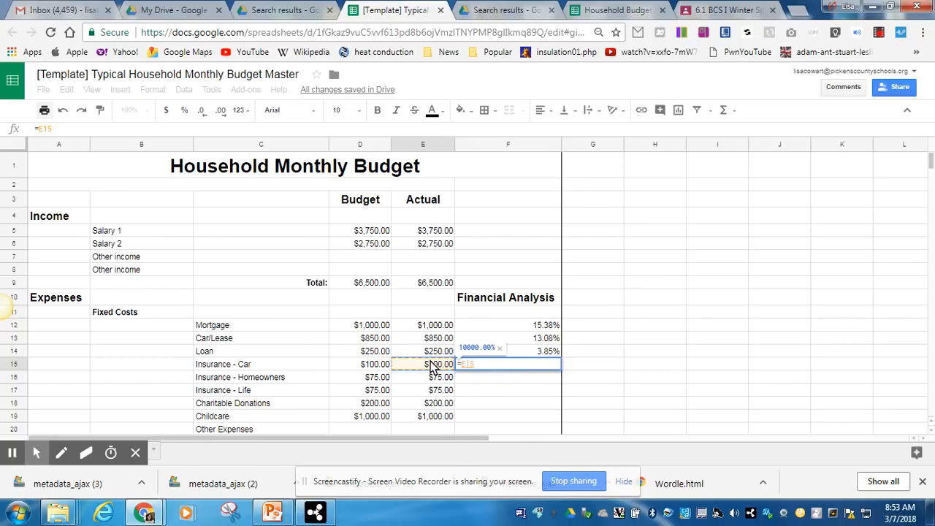
{"action": "type", "text": "/"}
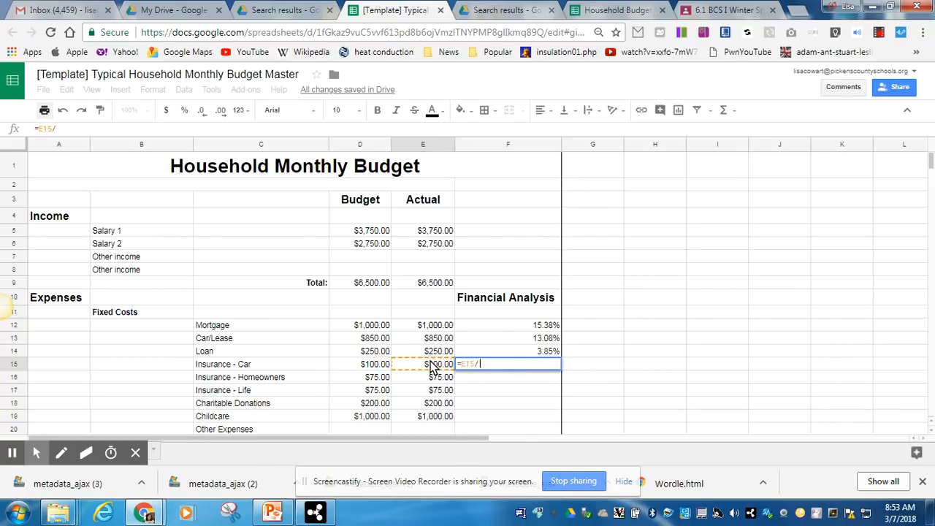
{"action": "left_click", "coordinate": [423, 286]}
{"action": "key", "text": "Return"}
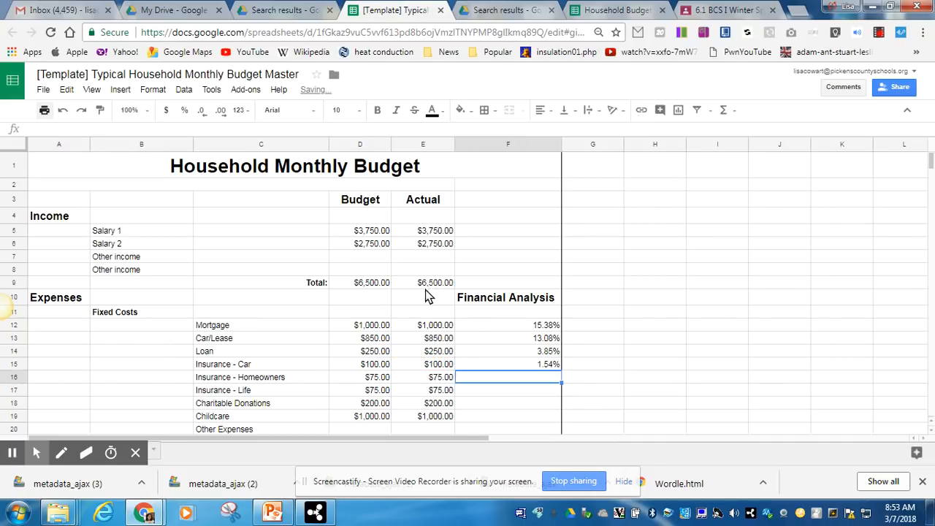
Step: In F16, calculate the actual homeowners insurance as a share of total actual income with =E16/E9
{"action": "left_click", "coordinate": [436, 380]}
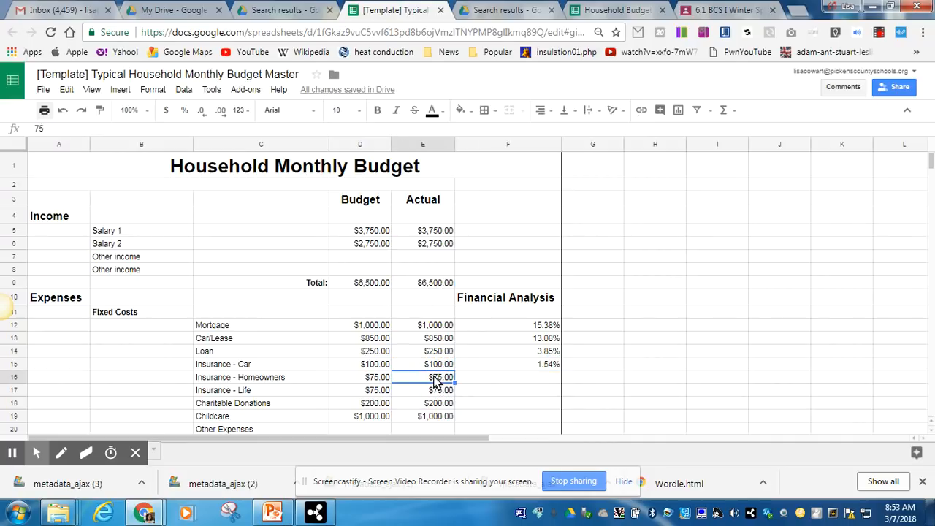
{"action": "left_click", "coordinate": [475, 383]}
{"action": "type", "text": "="}
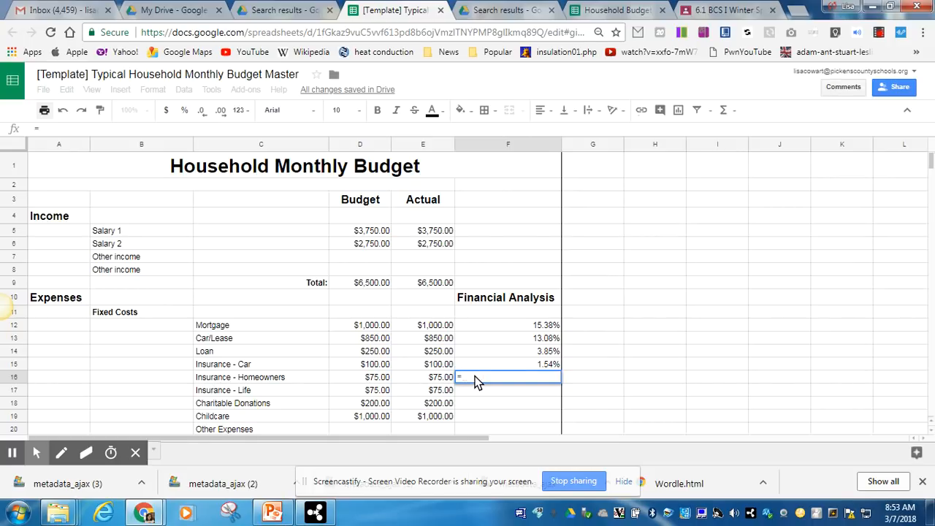
{"action": "left_click", "coordinate": [427, 383]}
{"action": "type", "text": "/"}
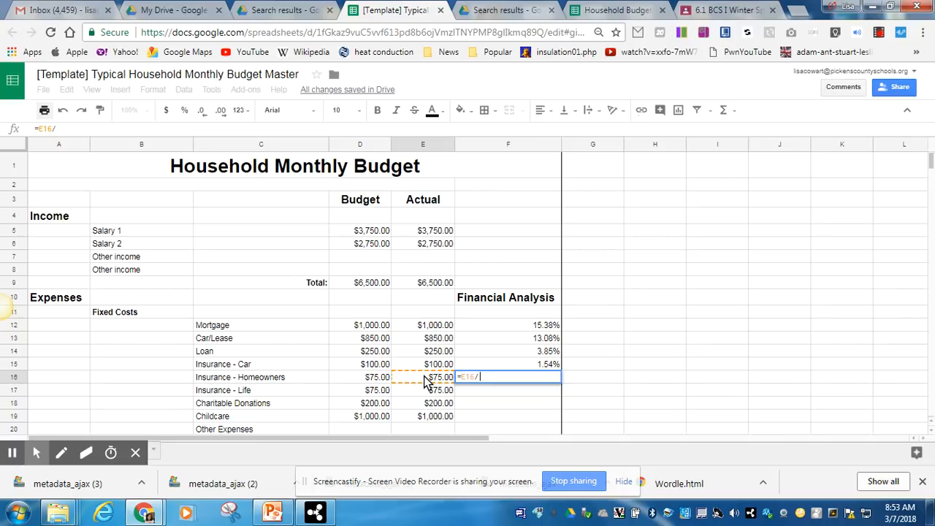
{"action": "left_click", "coordinate": [414, 275]}
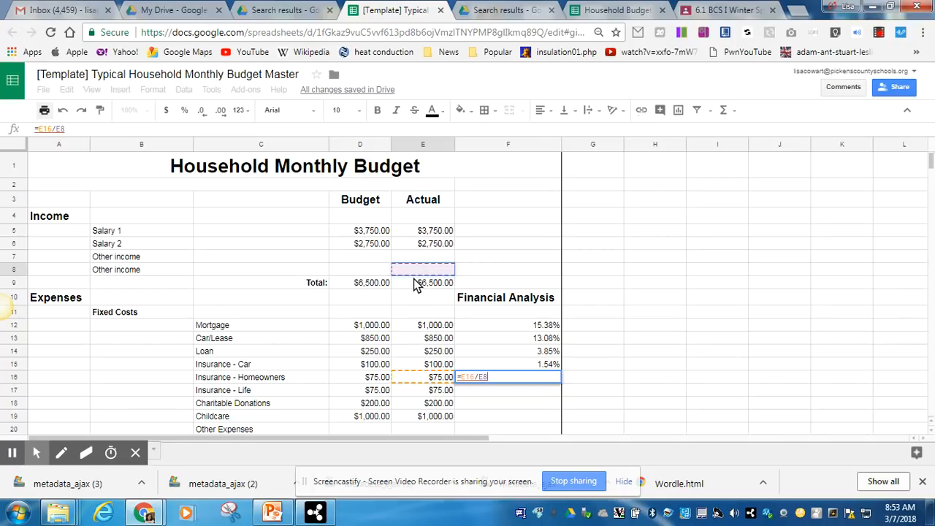
{"action": "key", "text": "BackSpace"}
{"action": "key", "text": "BackSpace"}
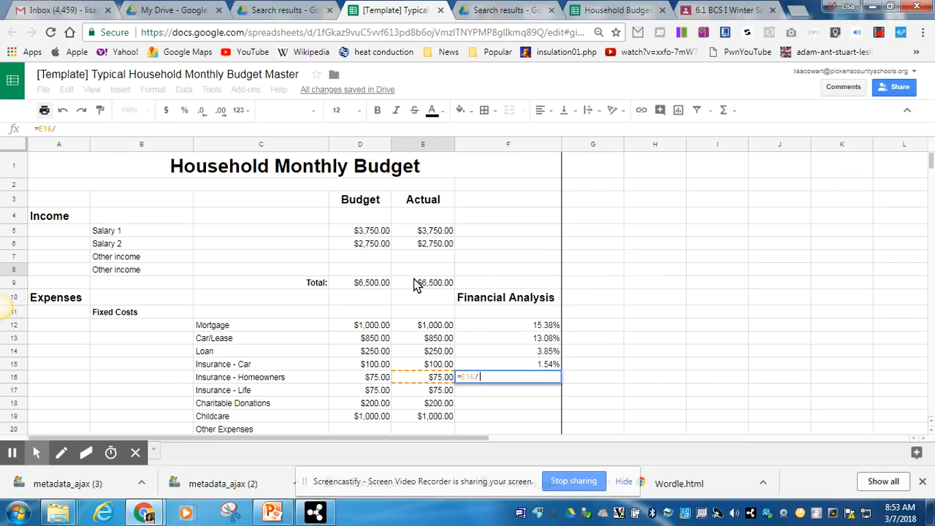
{"action": "left_click", "coordinate": [416, 286]}
{"action": "key", "text": "Return"}
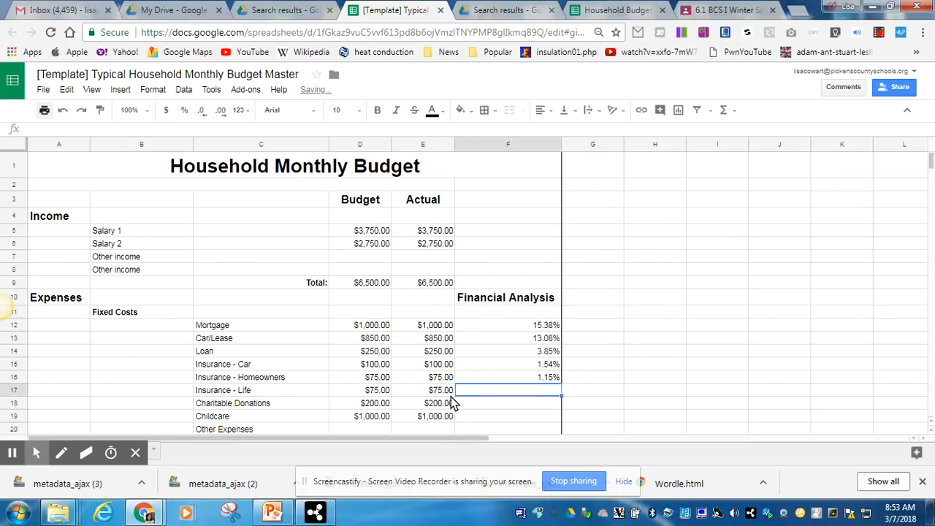
Step: In F17, calculate the actual life insurance as a share of total actual income with =E17/E9
{"action": "type", "text": "="}
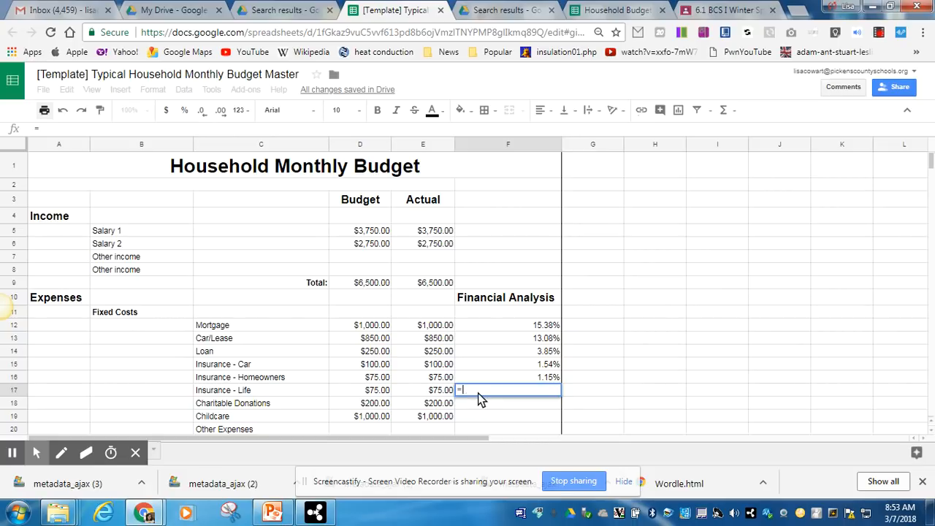
{"action": "left_click", "coordinate": [439, 393]}
{"action": "type", "text": "/"}
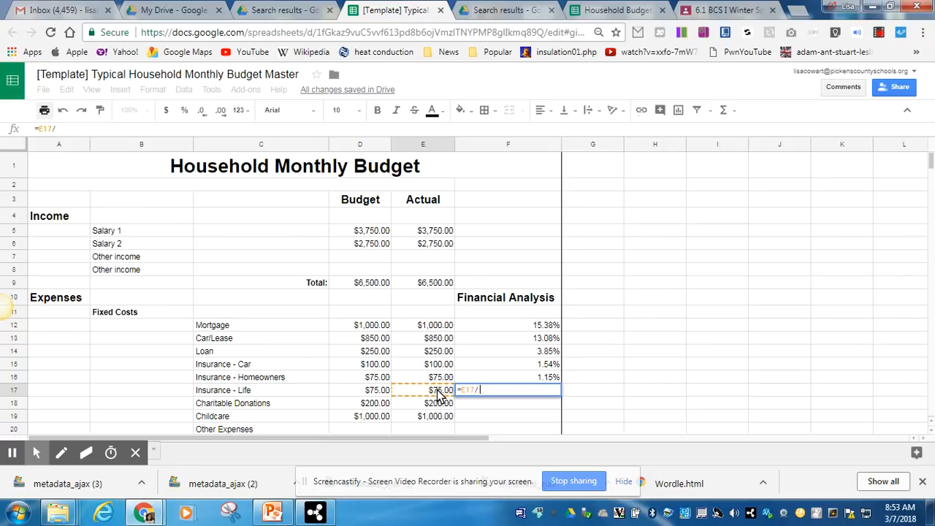
{"action": "left_click", "coordinate": [424, 283]}
{"action": "key", "text": "Return"}
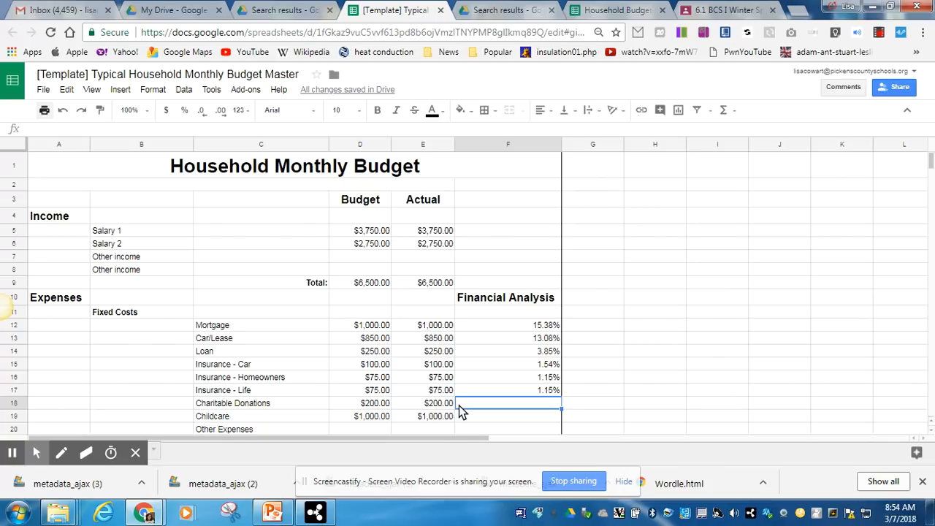
Step: In F18, calculate the actual Charitable Donations as a share of total actual income with =E18/E9
{"action": "type", "text": "="}
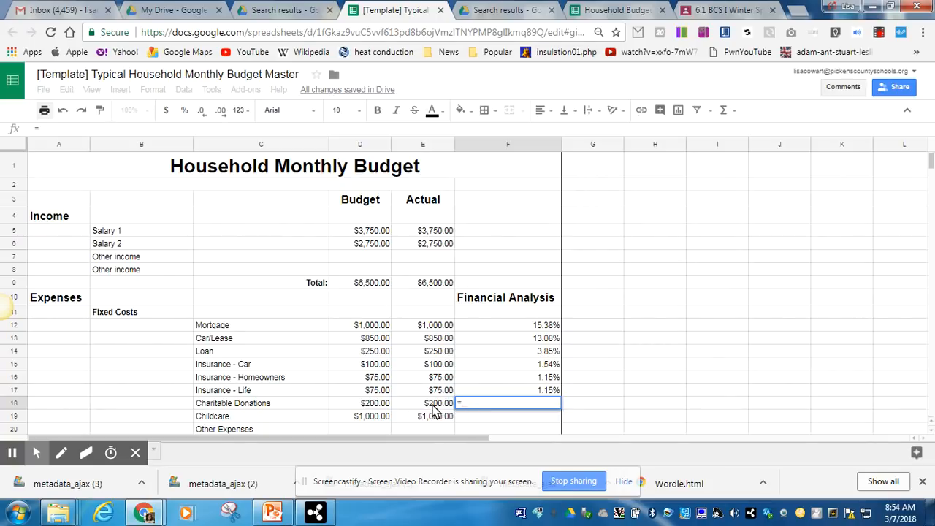
{"action": "left_click", "coordinate": [432, 407]}
{"action": "type", "text": "/"}
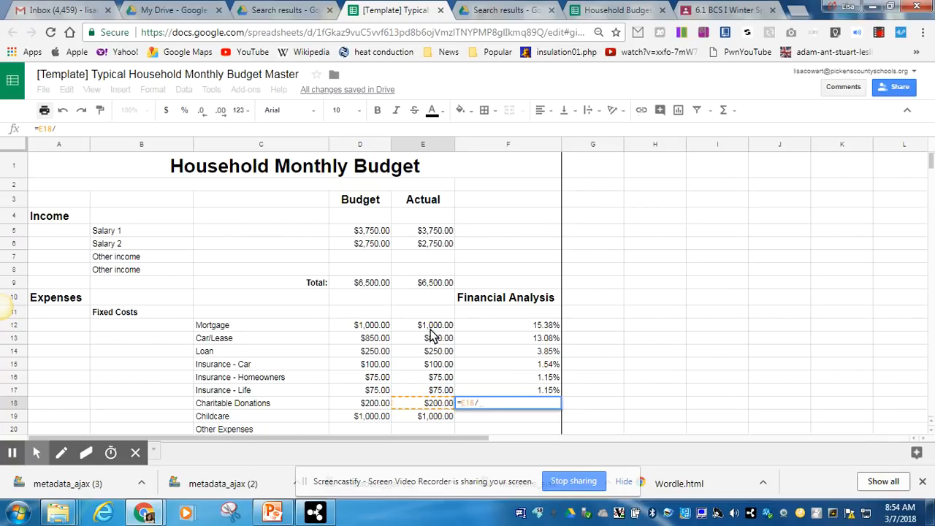
{"action": "left_click", "coordinate": [427, 290]}
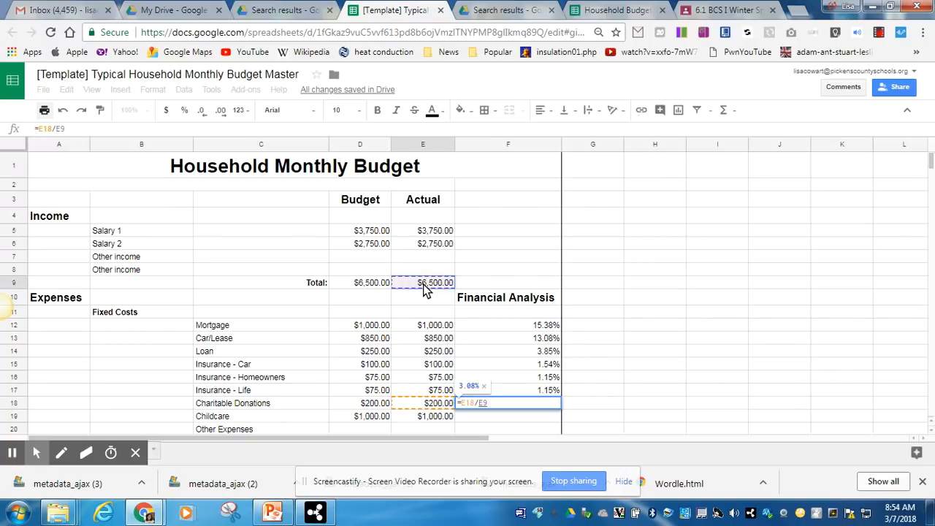
{"action": "key", "text": "Return"}
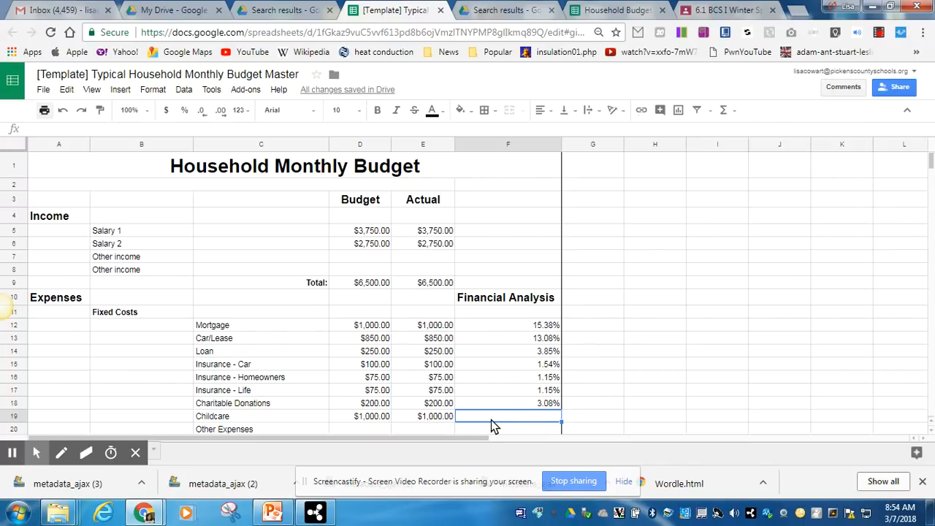
Step: In F19, calculate the actual Childcare expense as a share of total actual income with =E19/E9
{"action": "type", "text": "="}
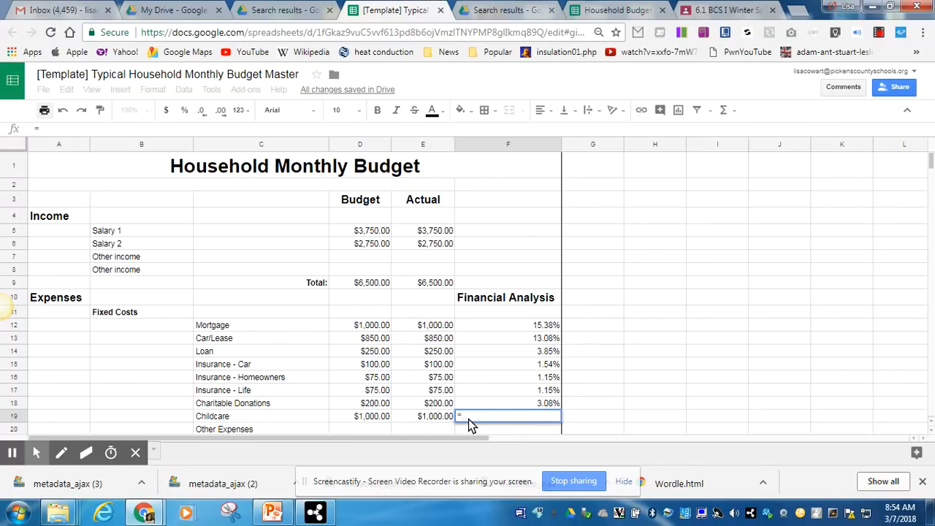
{"action": "left_click", "coordinate": [441, 419]}
{"action": "type", "text": "/"}
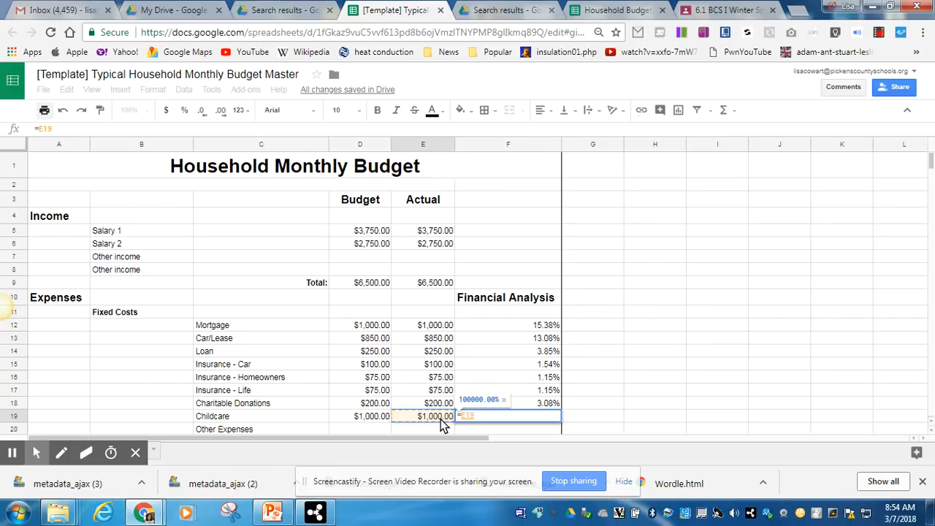
{"action": "left_click", "coordinate": [422, 285]}
{"action": "key", "text": "Return"}
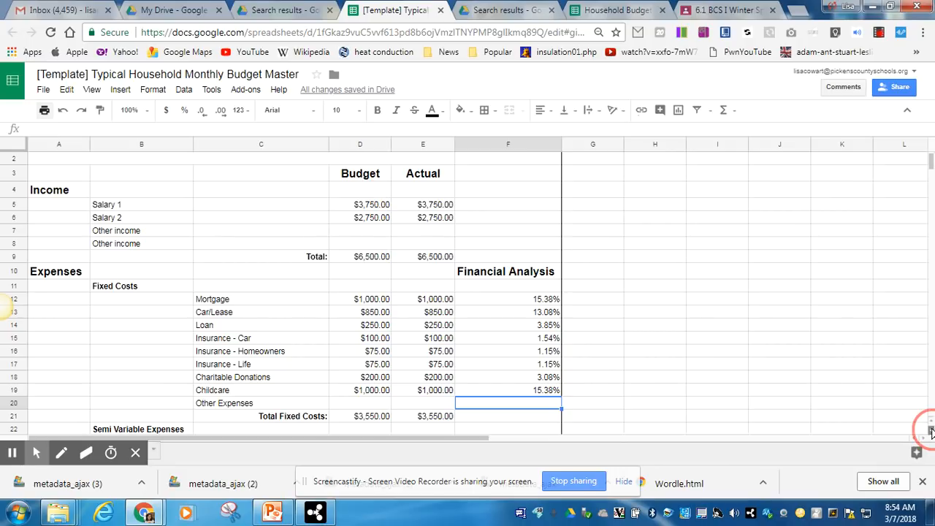
Step: In F23, calculate the actual Electric/Gas Expense as a share of total actual income with =E23/E9
{"action": "scroll", "coordinate": [931, 433], "scroll_direction": "down", "scroll_amount": 3}
{"action": "scroll", "coordinate": [931, 433], "scroll_direction": "down", "scroll_amount": 4}
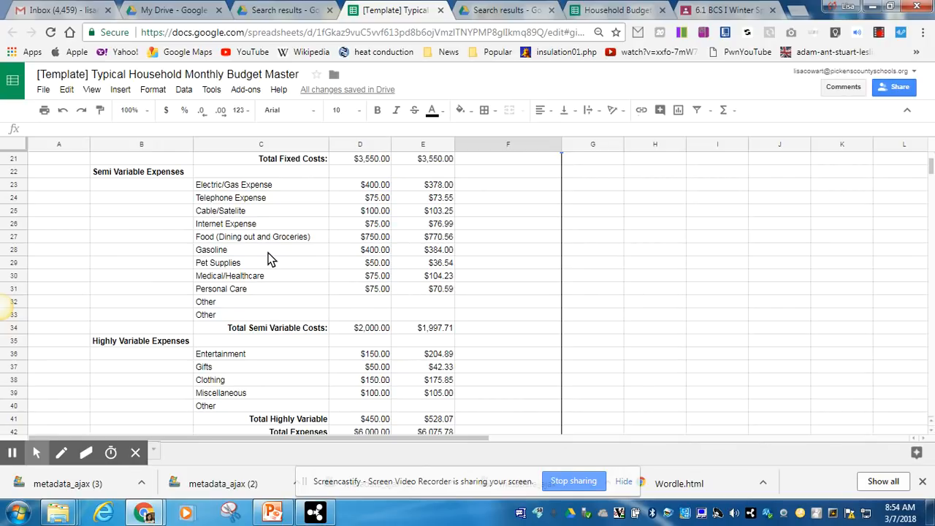
{"action": "left_click", "coordinate": [433, 188]}
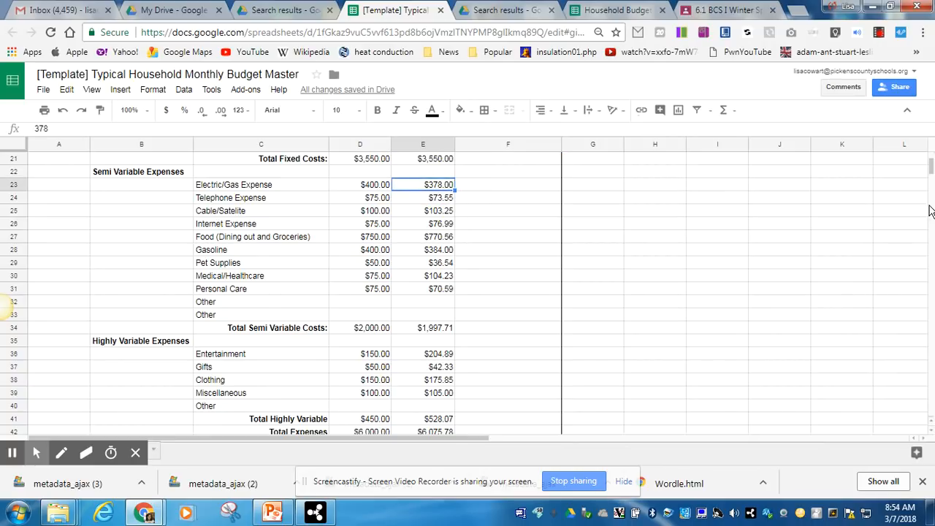
{"action": "left_click", "coordinate": [518, 188]}
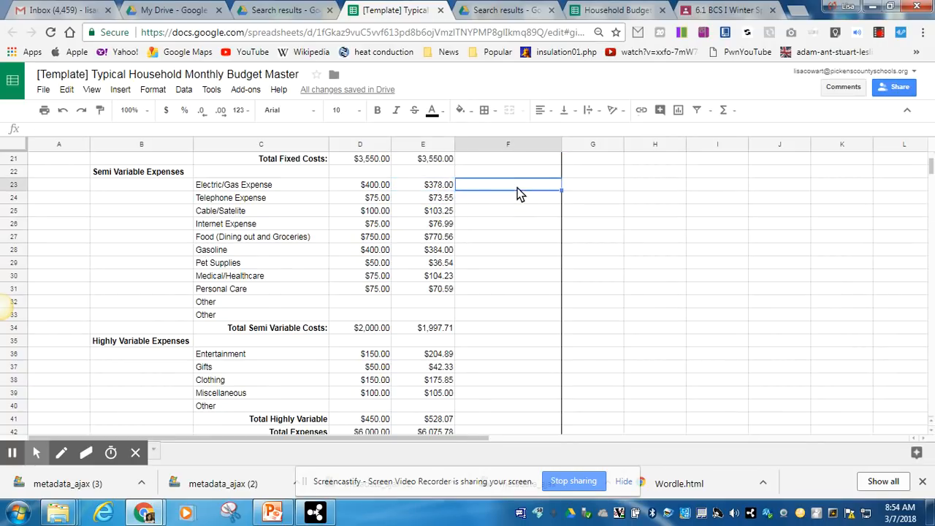
{"action": "type", "text": "="}
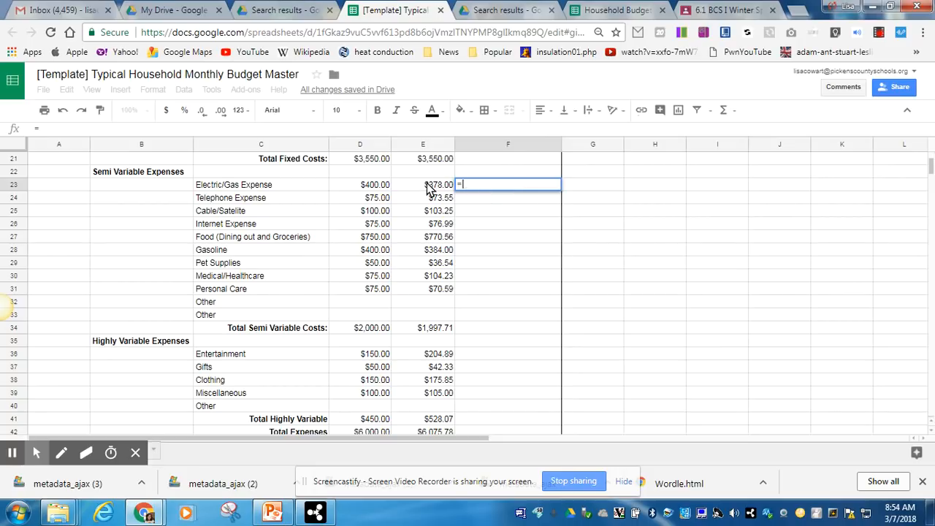
{"action": "left_click", "coordinate": [429, 187]}
{"action": "type", "text": "/"}
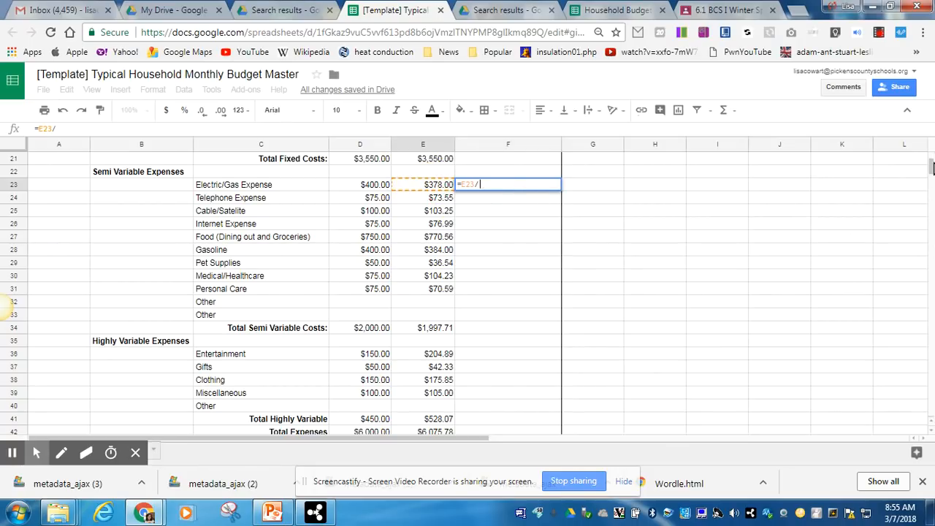
{"action": "left_click", "coordinate": [931, 422]}
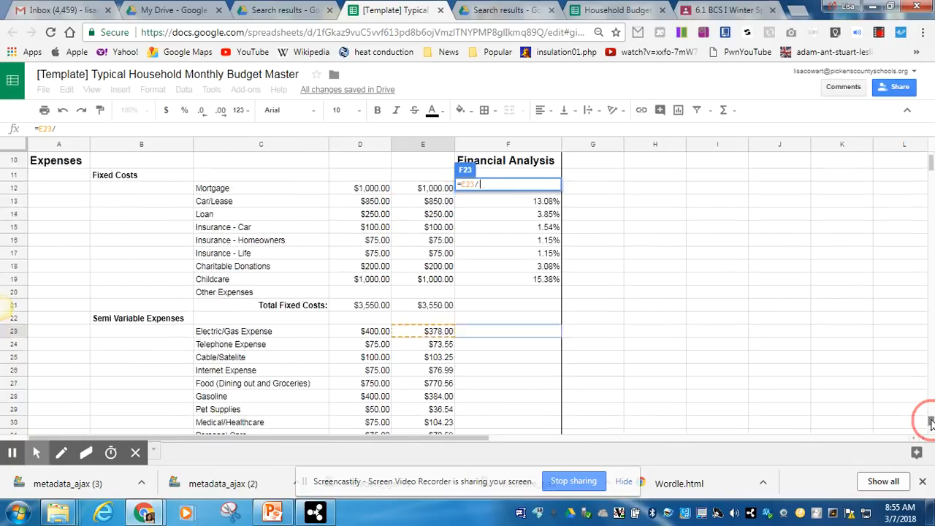
{"action": "left_click", "coordinate": [932, 422]}
{"action": "left_click", "coordinate": [412, 213]}
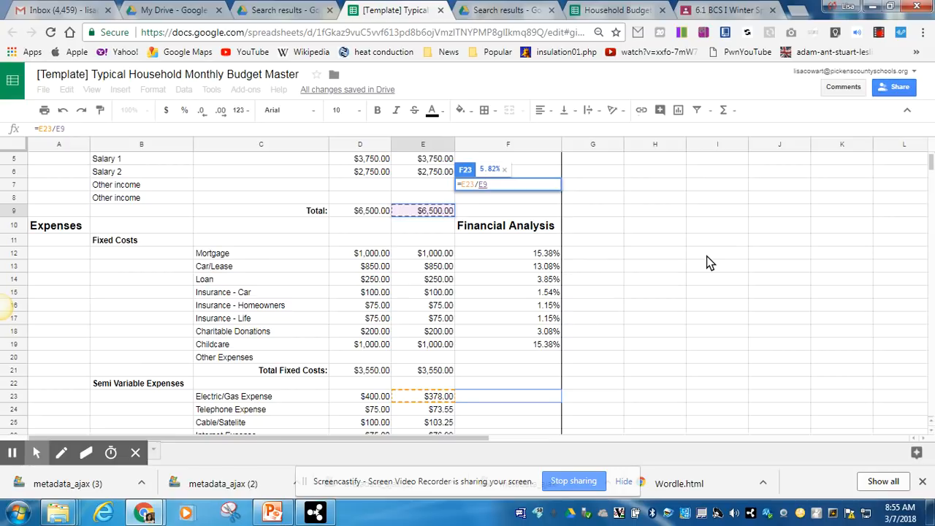
{"action": "key", "text": "Return"}
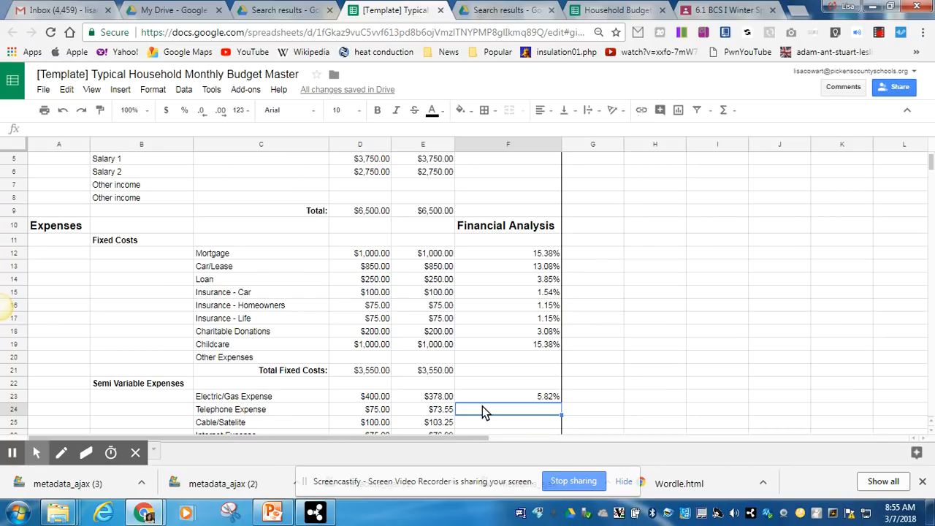
Step: In F24, calculate the actual Telephone Expense as a share of total actual income with =E24/E9
{"action": "type", "text": "="}
{"action": "left_click", "coordinate": [407, 414]}
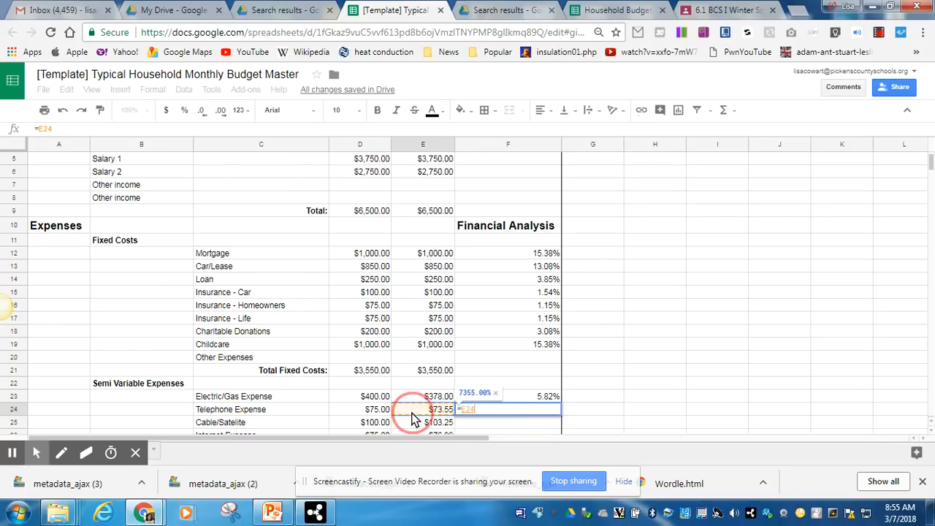
{"action": "type", "text": "/"}
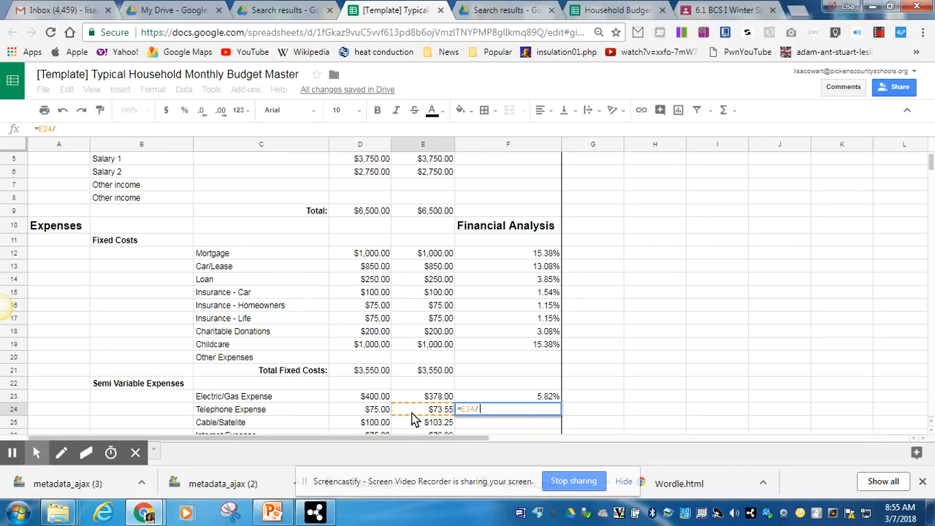
{"action": "left_click", "coordinate": [431, 211]}
{"action": "key", "text": "Return"}
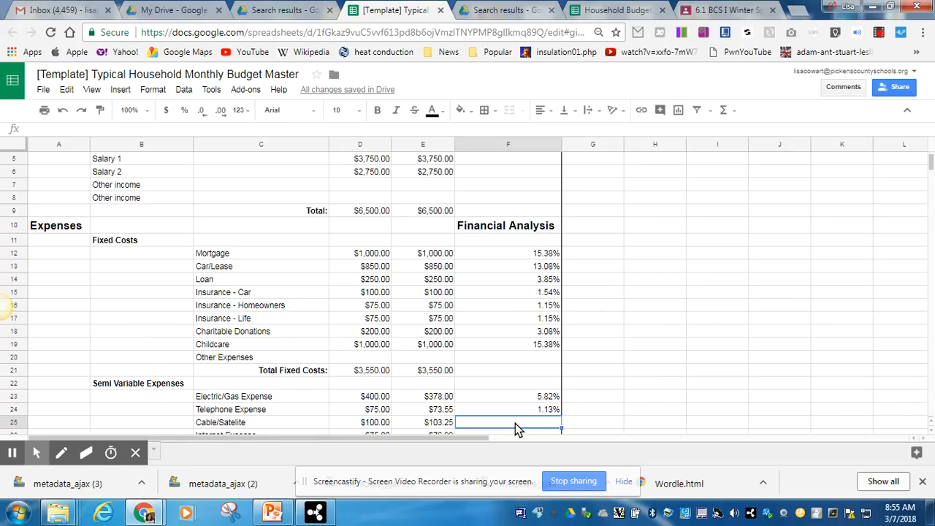
Step: In F25, calculate the actual Cable/Satelite expense as a share of total actual income with =E25/E9
{"action": "type", "text": "="}
{"action": "left_click", "coordinate": [435, 424]}
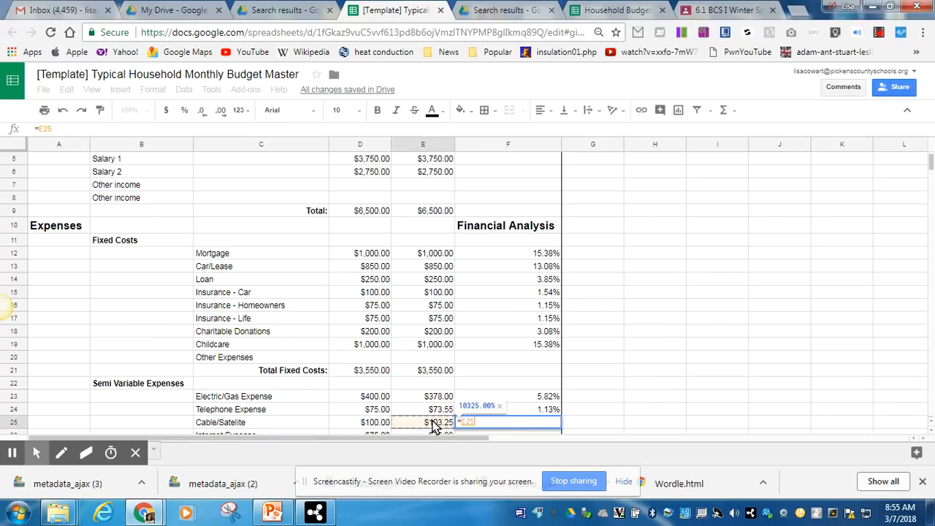
{"action": "type", "text": "/"}
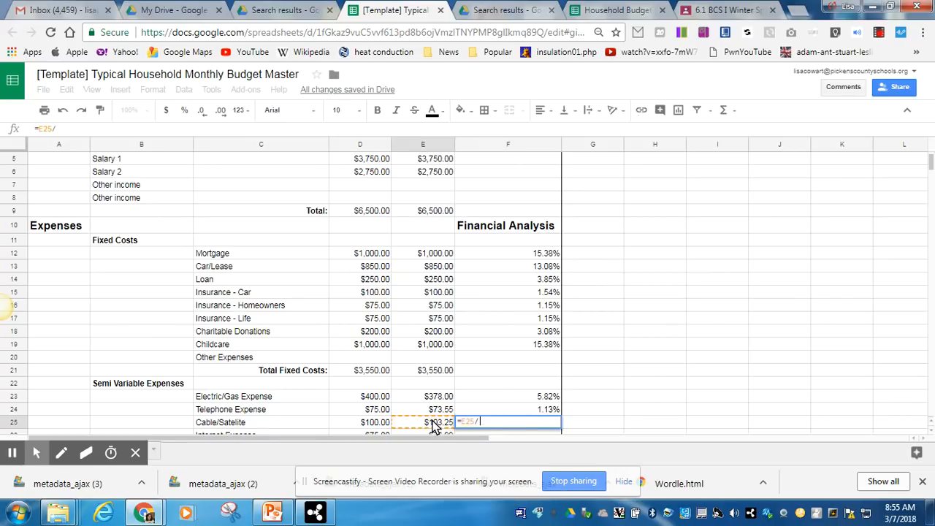
{"action": "left_click", "coordinate": [426, 213]}
{"action": "key", "text": "Return"}
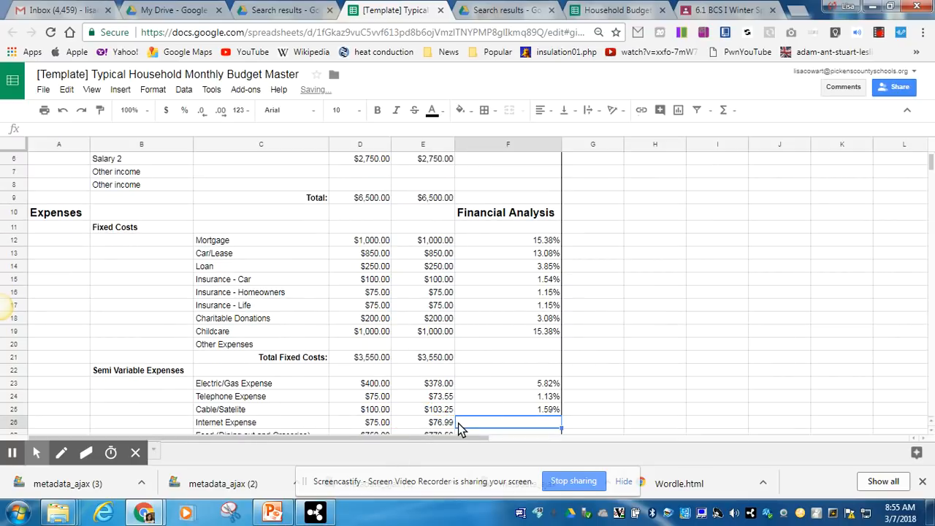
Step: In F26, calculate the actual Internet Expense as a share of total actual income with =E26/E9
{"action": "type", "text": "="}
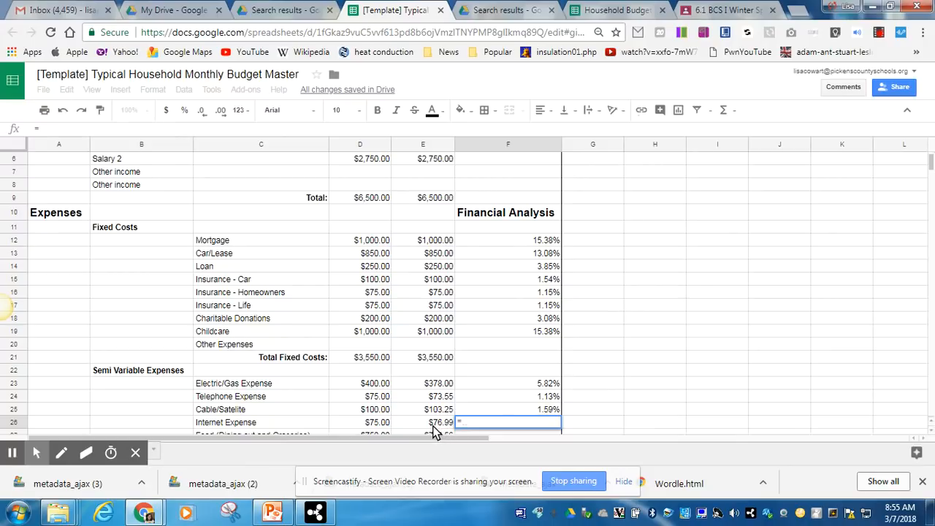
{"action": "left_click", "coordinate": [437, 425]}
{"action": "type", "text": "/"}
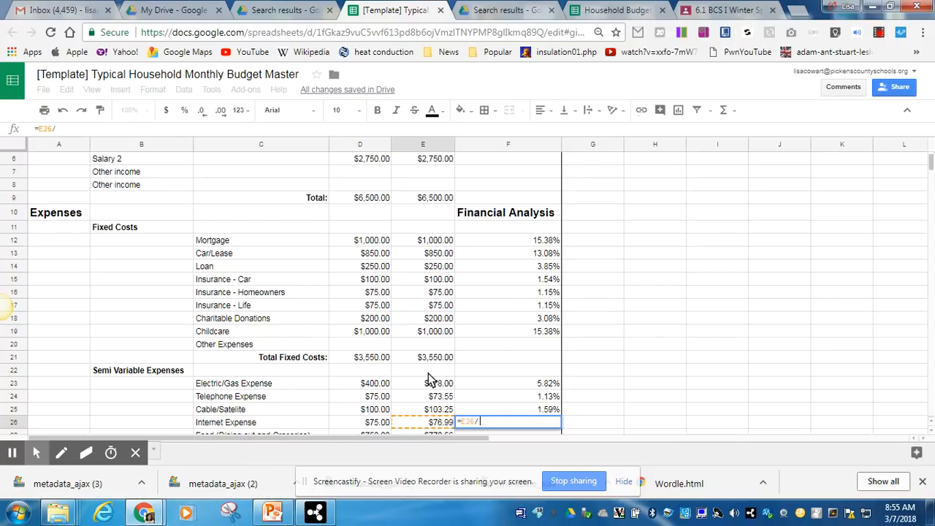
{"action": "left_click", "coordinate": [444, 199]}
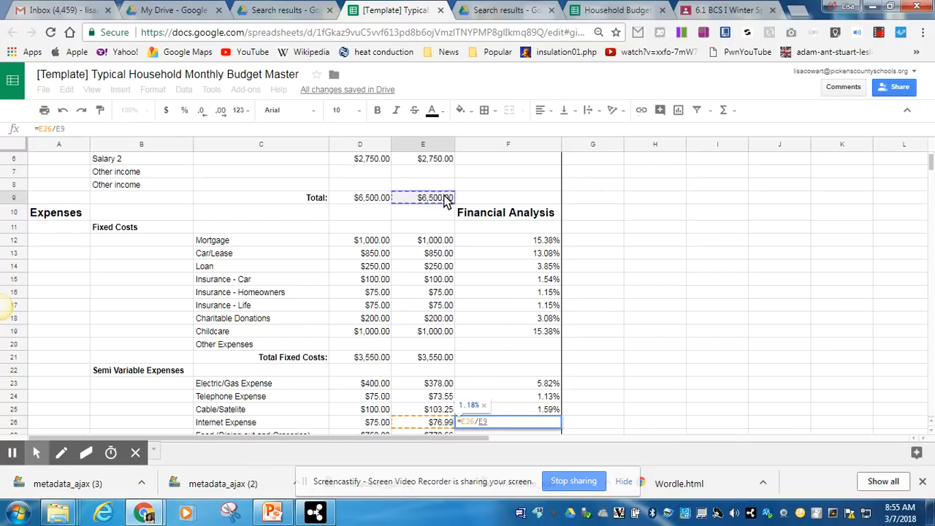
{"action": "key", "text": "Return"}
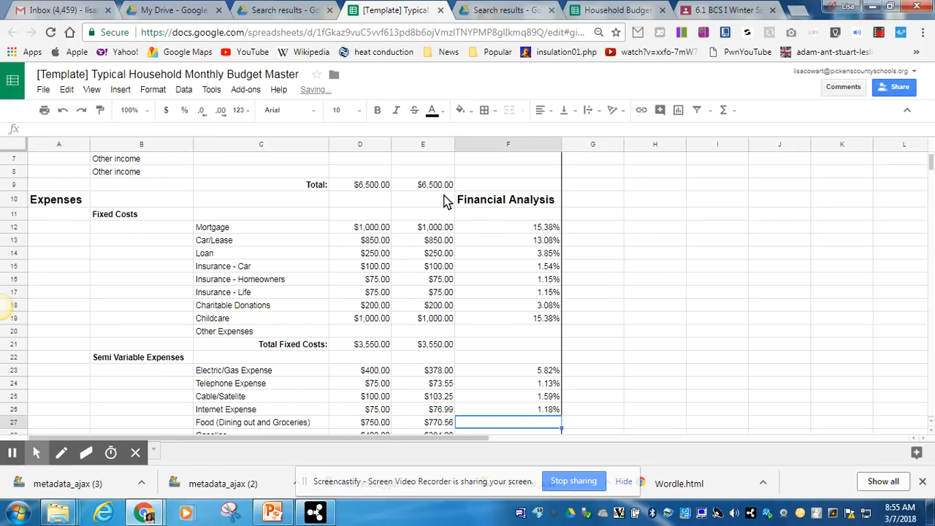
Step: In F27, calculate the actual Food (Dining out and Groceries) expense as a share of total actual income with =E27/E9
{"action": "type", "text": "="}
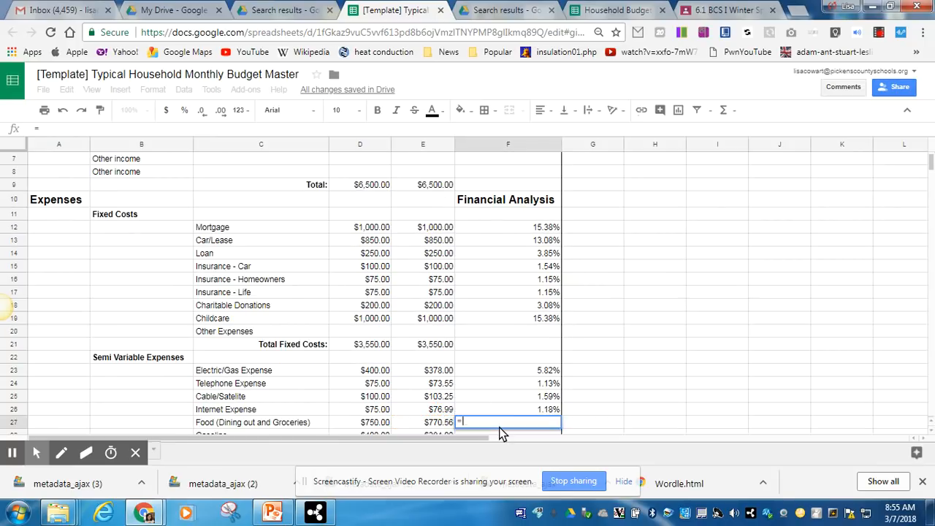
{"action": "left_click", "coordinate": [437, 424]}
{"action": "type", "text": "/"}
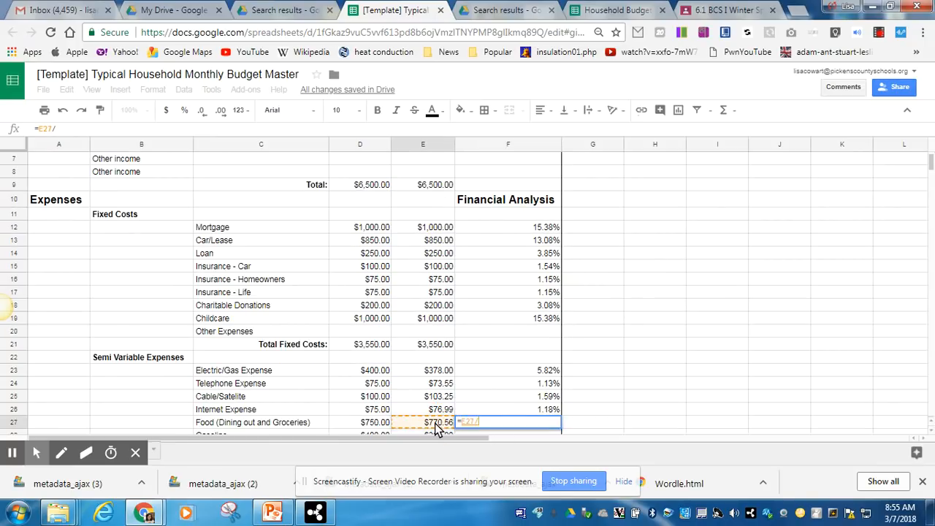
{"action": "left_click", "coordinate": [437, 188]}
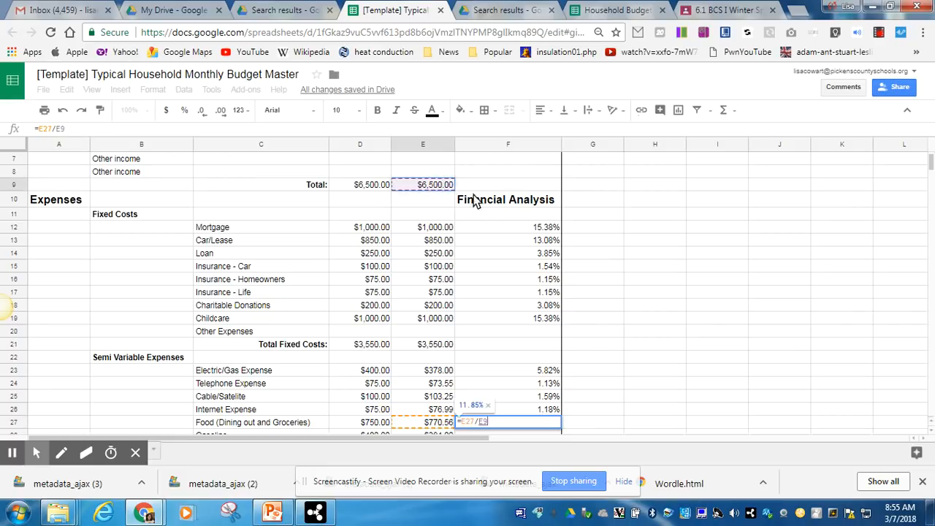
{"action": "key", "text": "Return"}
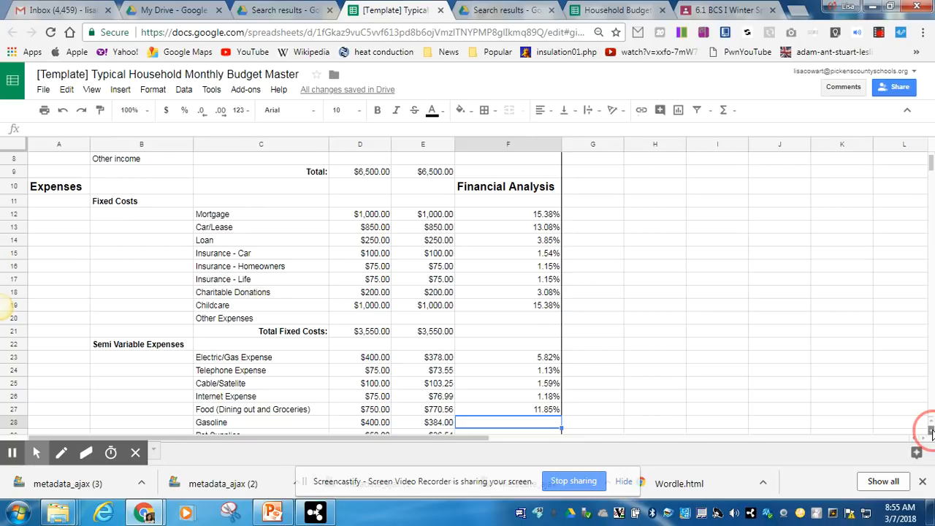
Step: In F28, calculate the actual Gasoline expense as a share of total actual income with =E28/E9
{"action": "scroll", "coordinate": [926, 430], "scroll_direction": "down", "scroll_amount": 5}
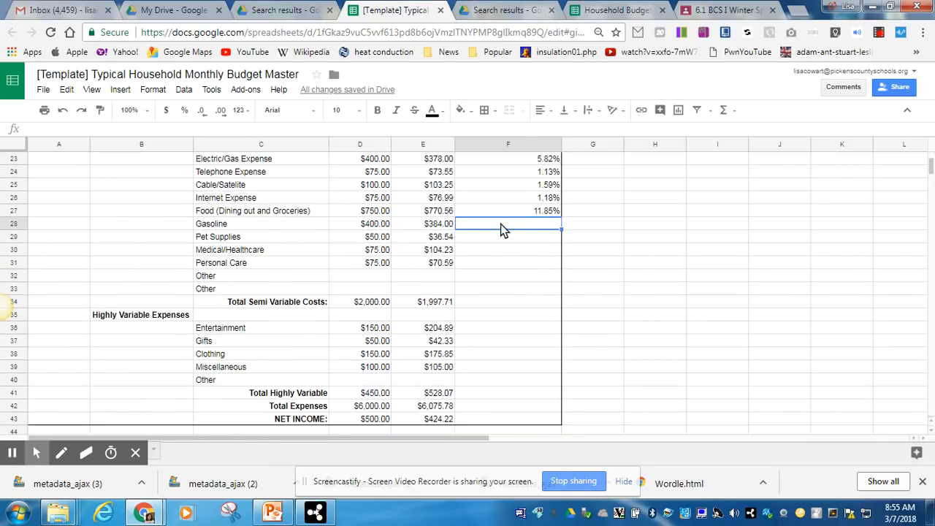
{"action": "key", "text": "ctrl+minus"}
{"action": "key", "text": "ctrl+minus"}
{"action": "key", "text": "ctrl+minus"}
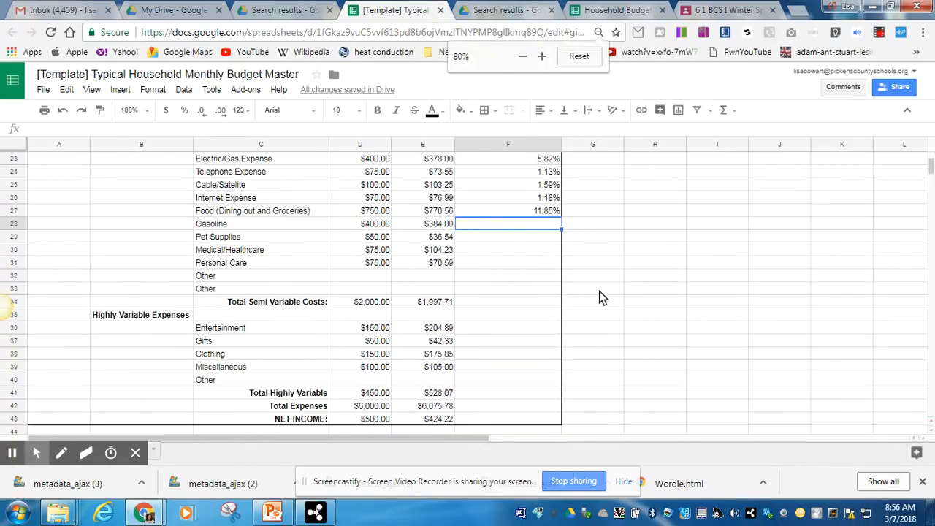
{"action": "key", "text": "ctrl+minus"}
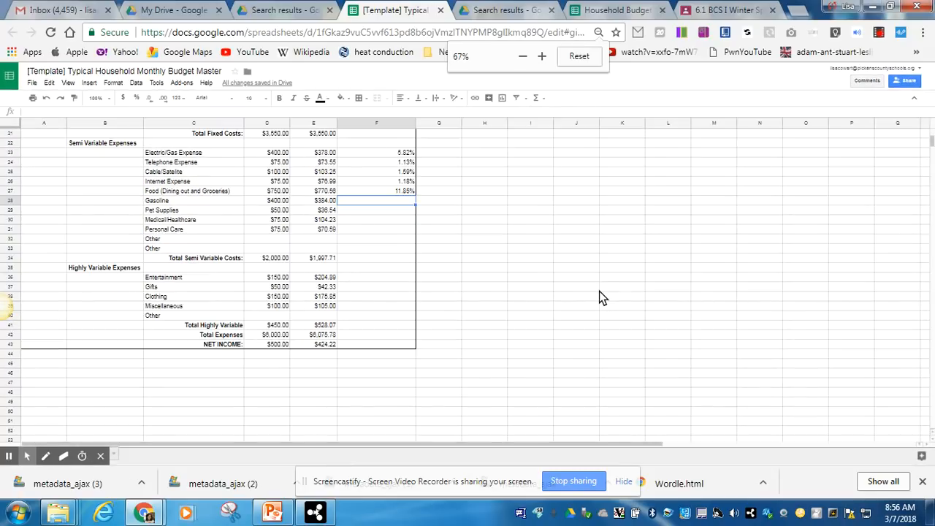
{"action": "left_click", "coordinate": [931, 140]}
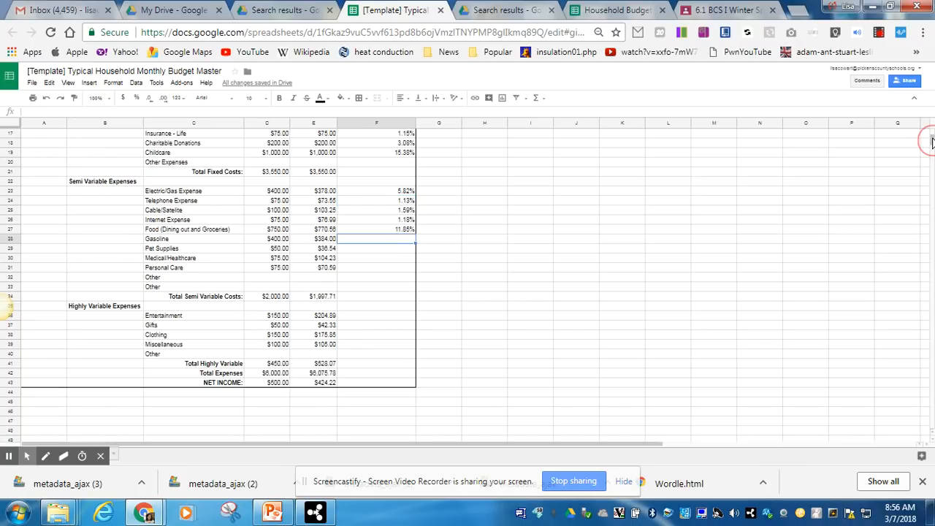
{"action": "scroll", "coordinate": [931, 141], "scroll_direction": "down", "scroll_amount": 2}
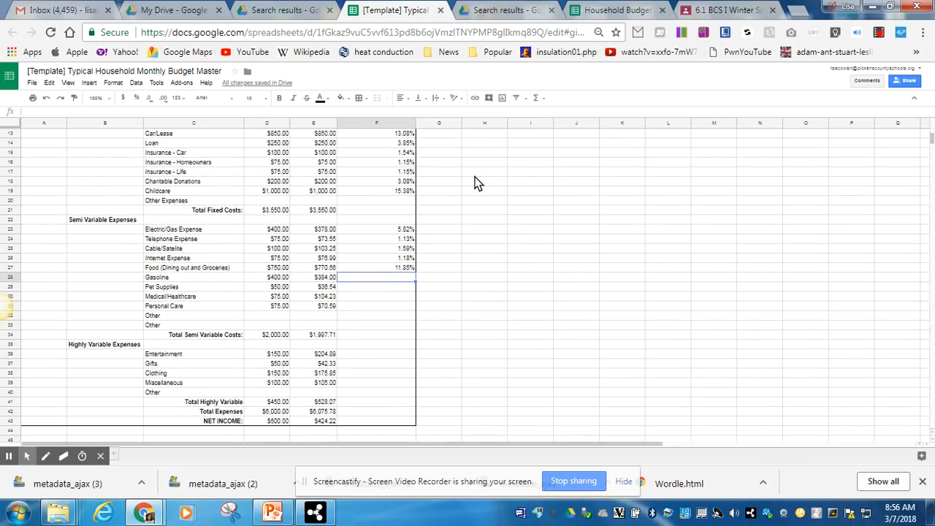
{"action": "type", "text": "="}
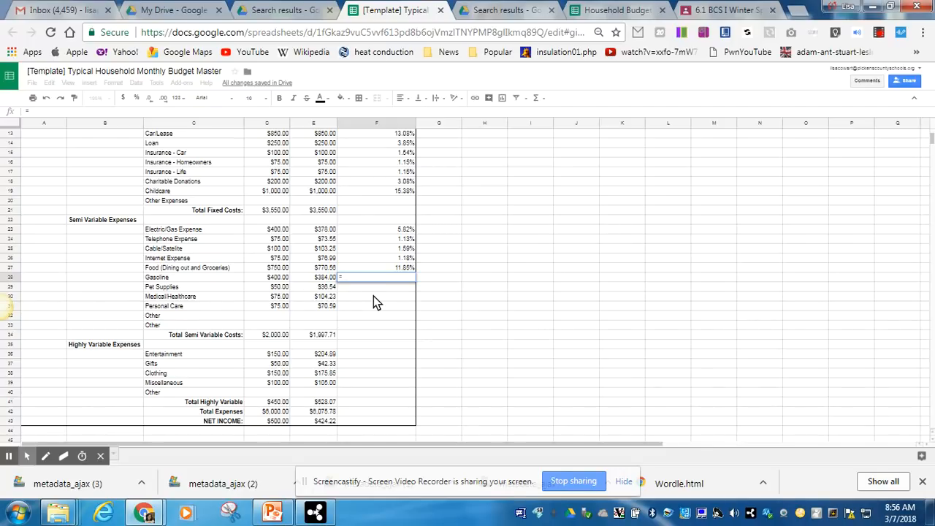
{"action": "left_click", "coordinate": [316, 277]}
{"action": "type", "text": "/"}
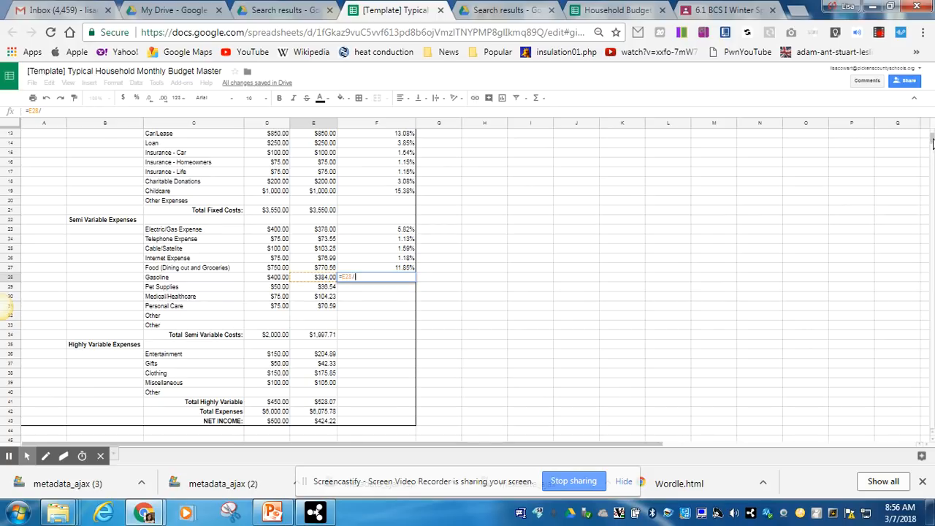
{"action": "left_click_drag", "start_coordinate": [933, 147], "coordinate": [933, 139]}
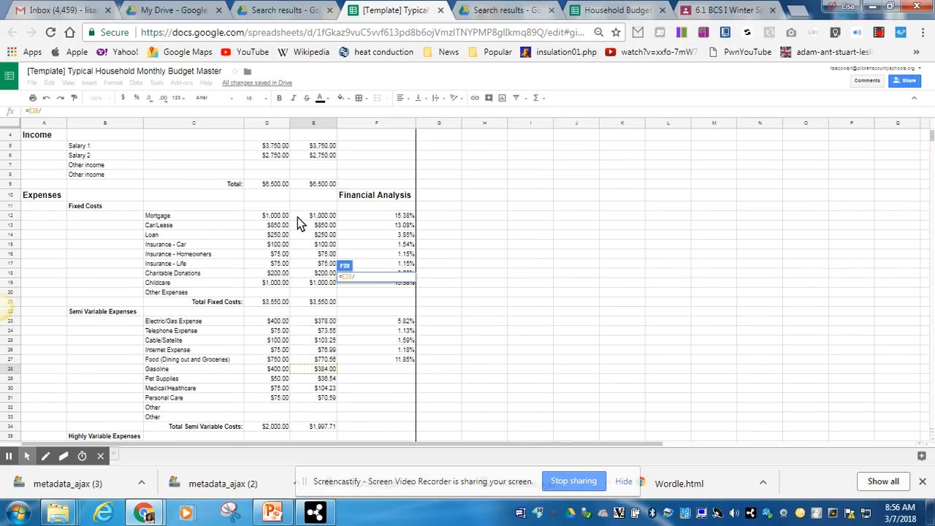
{"action": "left_click", "coordinate": [328, 185]}
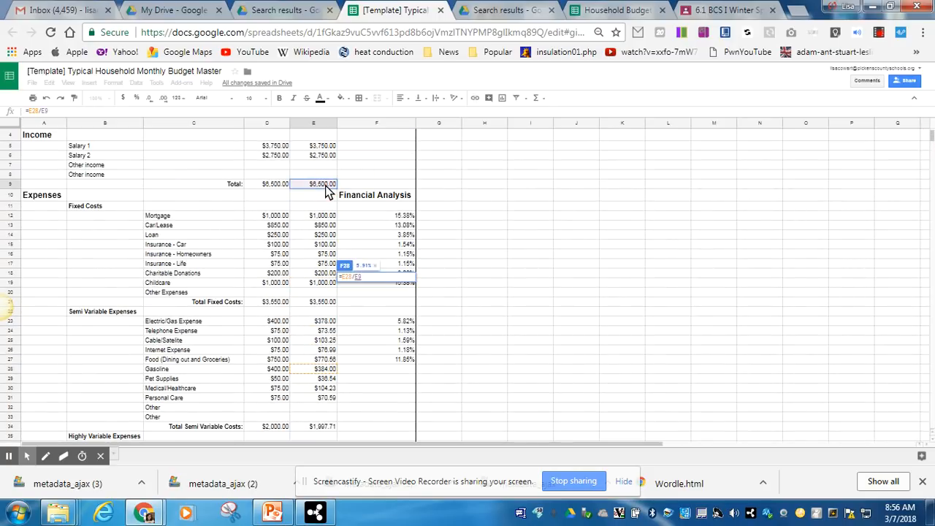
{"action": "key", "text": "Return"}
Step: In F29, calculate the actual Pet Supplies expense as a share of total actual income with =E29/E9
{"action": "type", "text": "="}
{"action": "left_click", "coordinate": [326, 379]}
{"action": "type", "text": "/"}
{"action": "left_click", "coordinate": [322, 186]}
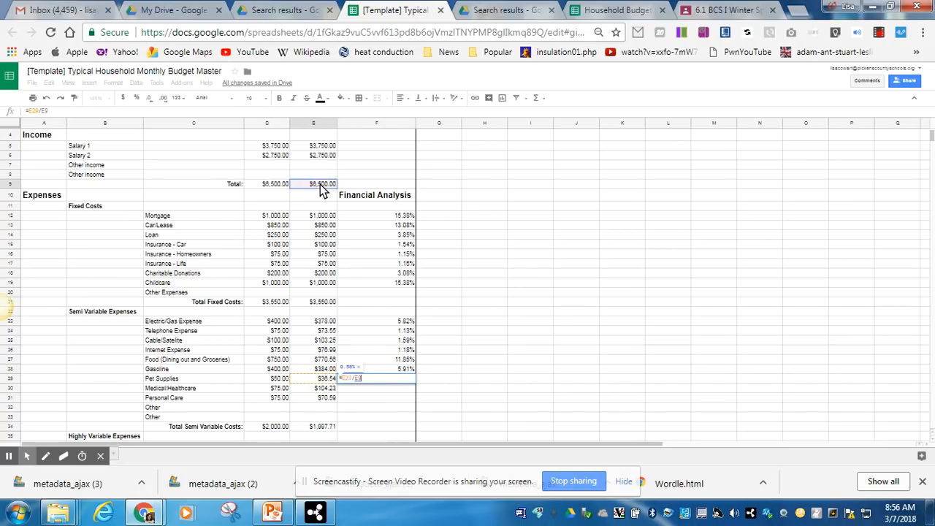
{"action": "key", "text": "Return"}
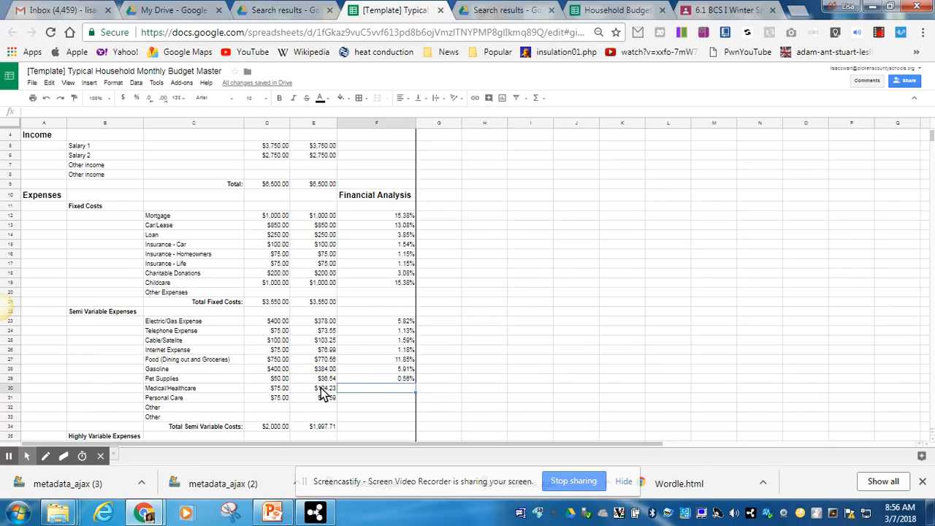
Step: In F30, calculate the actual Medical/Healthcare expense as a share of total actual income with =E30/E9
{"action": "type", "text": "="}
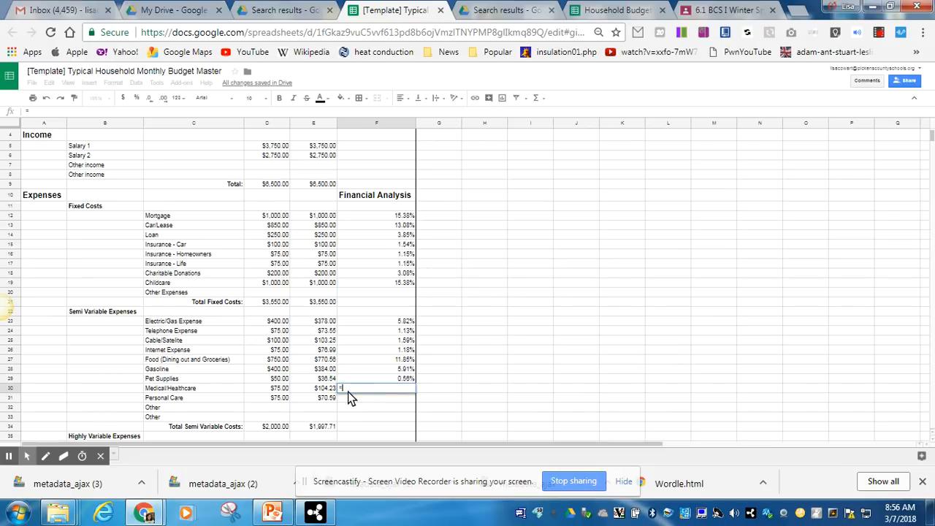
{"action": "left_click", "coordinate": [330, 391]}
{"action": "type", "text": "/"}
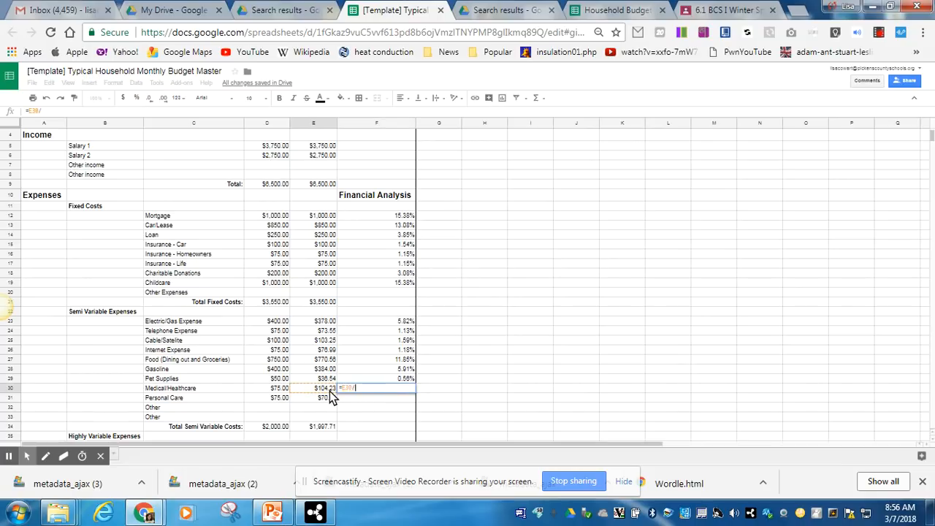
{"action": "left_click", "coordinate": [327, 189]}
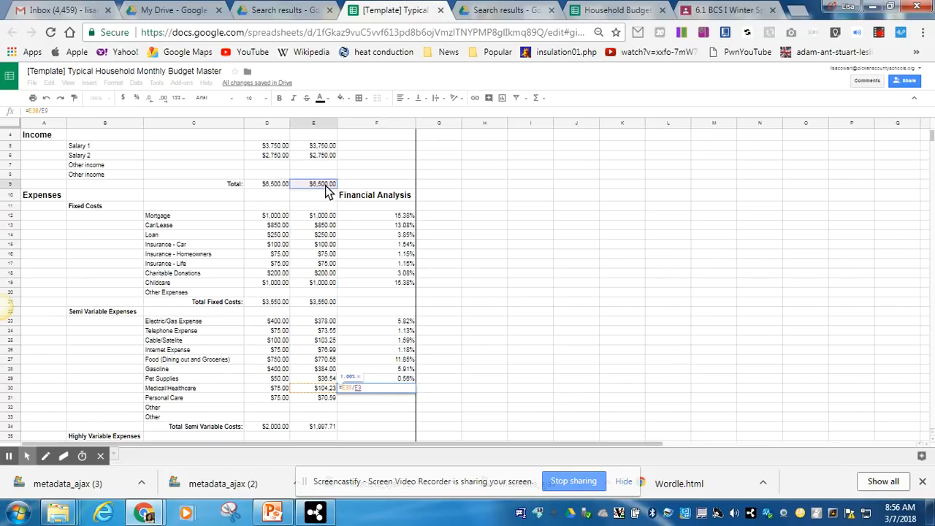
{"action": "key", "text": "Return"}
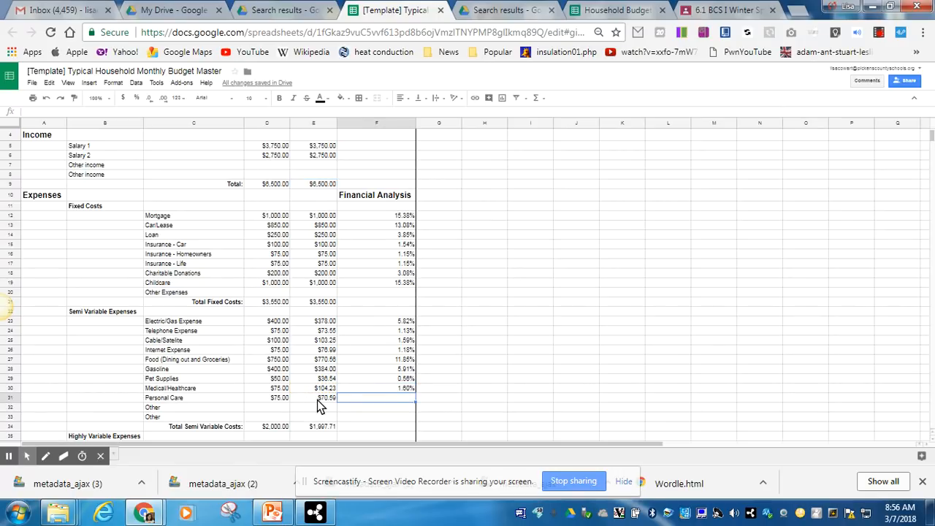
Step: In F31, calculate the actual Personal Care expense as a share of total actual income with =E31/E9
{"action": "type", "text": "="}
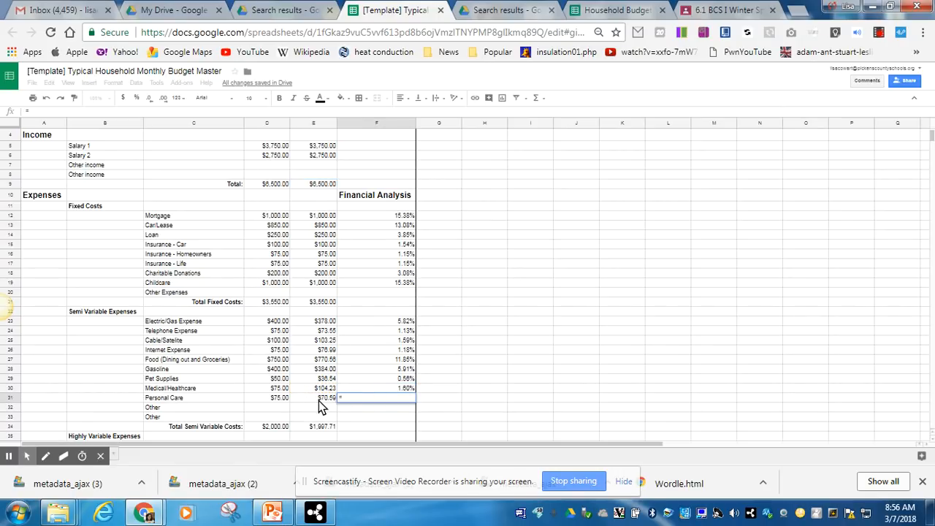
{"action": "left_click", "coordinate": [319, 400]}
{"action": "type", "text": "/"}
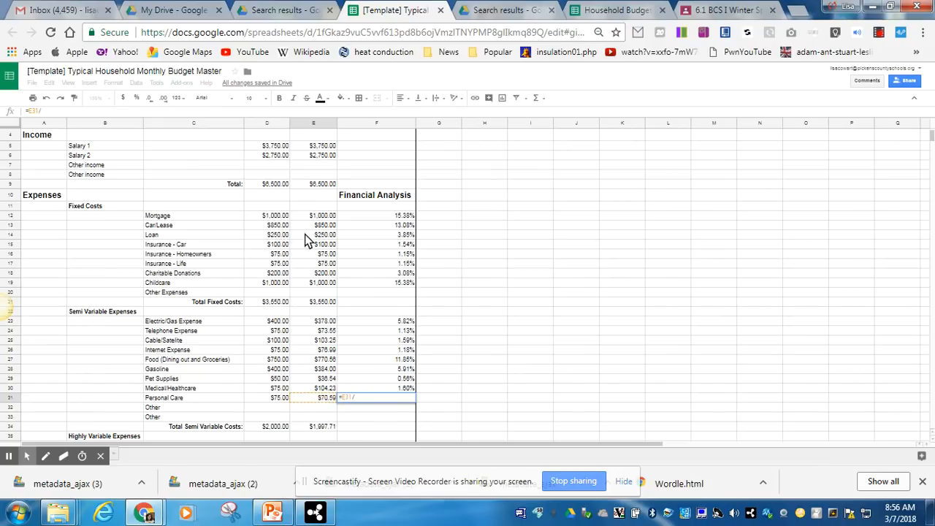
{"action": "left_click", "coordinate": [311, 186]}
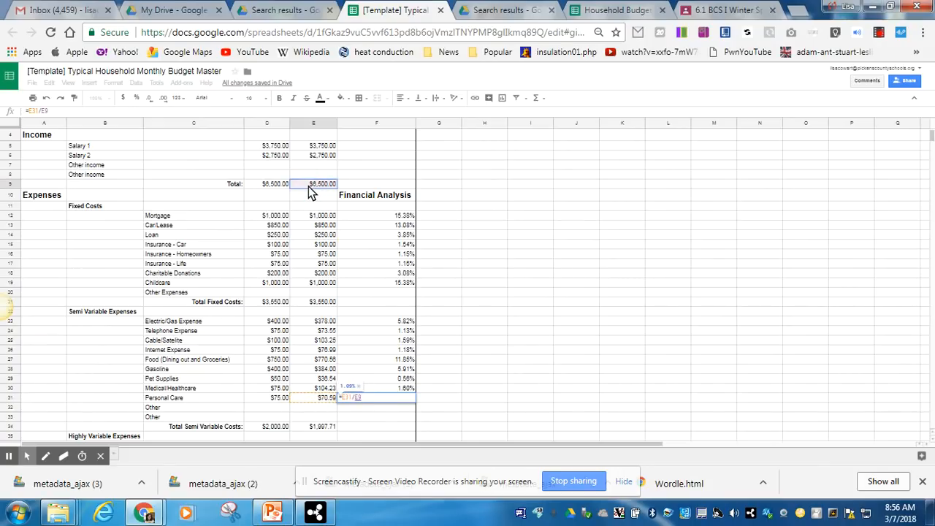
{"action": "key", "text": "Return"}
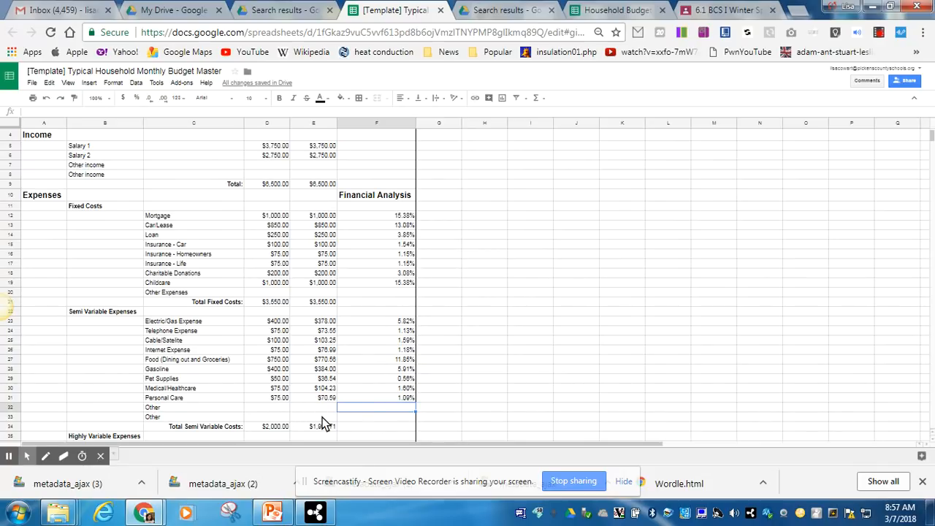
Step: In F32, calculate the first semi-variable Other expense as a share of total actual income with =E32/E9
{"action": "type", "text": "="}
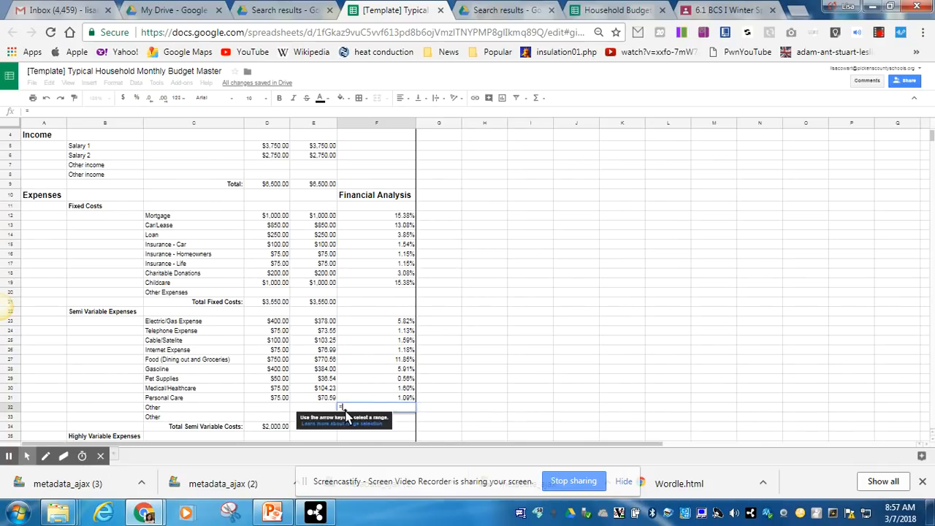
{"action": "left_click", "coordinate": [322, 409]}
{"action": "type", "text": "/"}
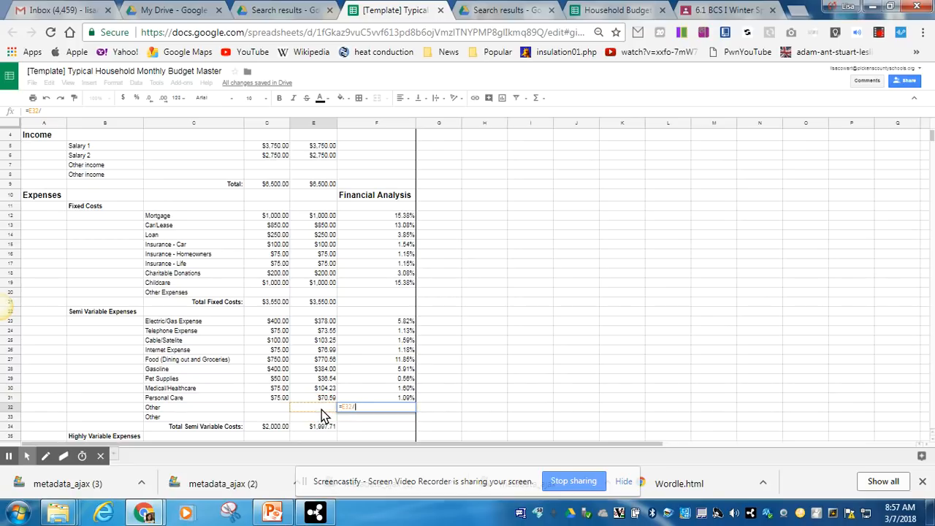
{"action": "left_click", "coordinate": [325, 184]}
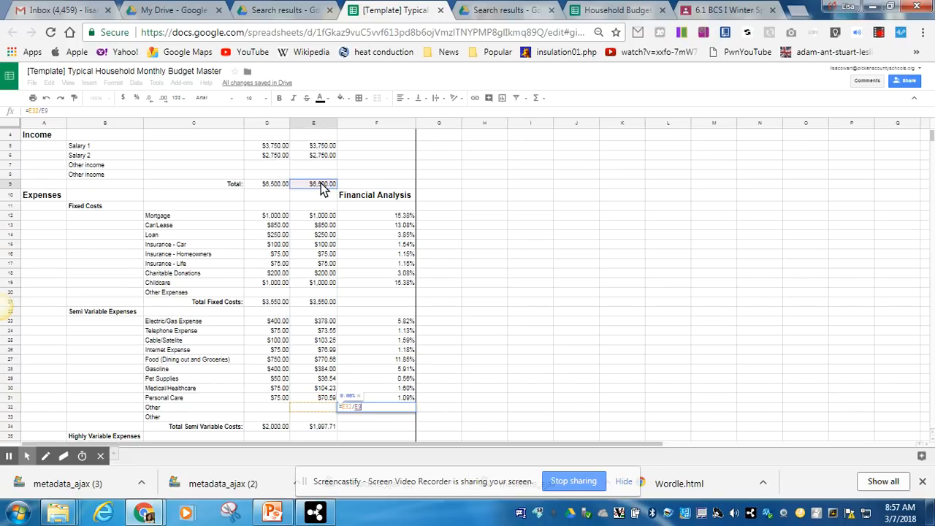
{"action": "key", "text": "Return"}
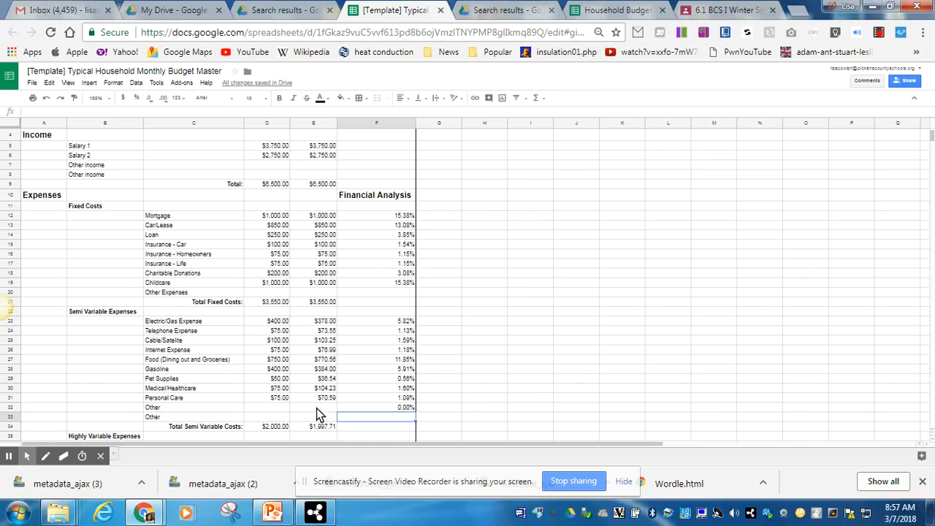
Step: In F33, calculate the second semi-variable Other expense as a share of total actual income with =E33/E9
{"action": "type", "text": "="}
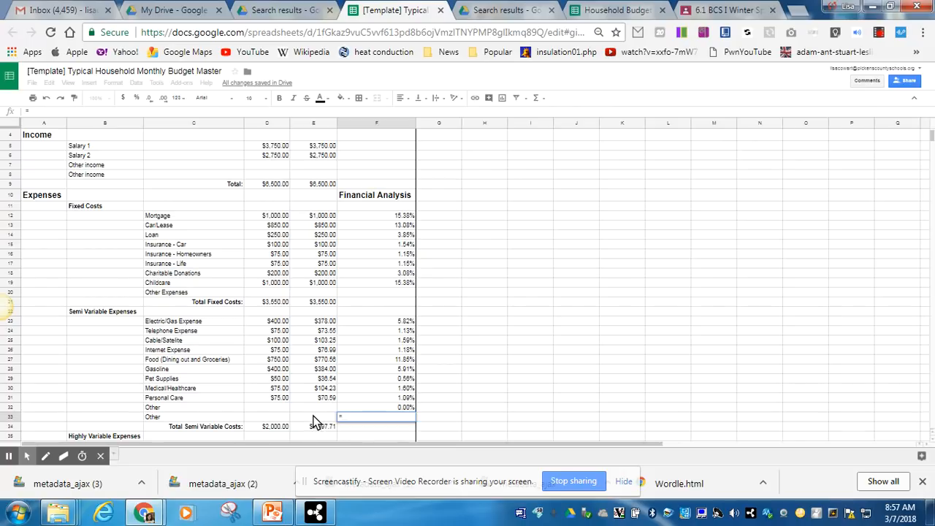
{"action": "left_click", "coordinate": [314, 420]}
{"action": "type", "text": "/"}
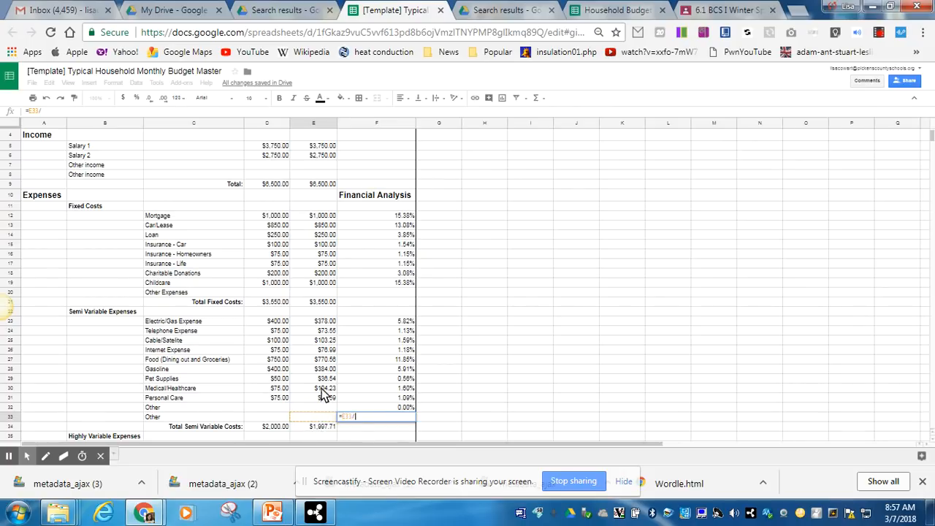
{"action": "left_click", "coordinate": [327, 189]}
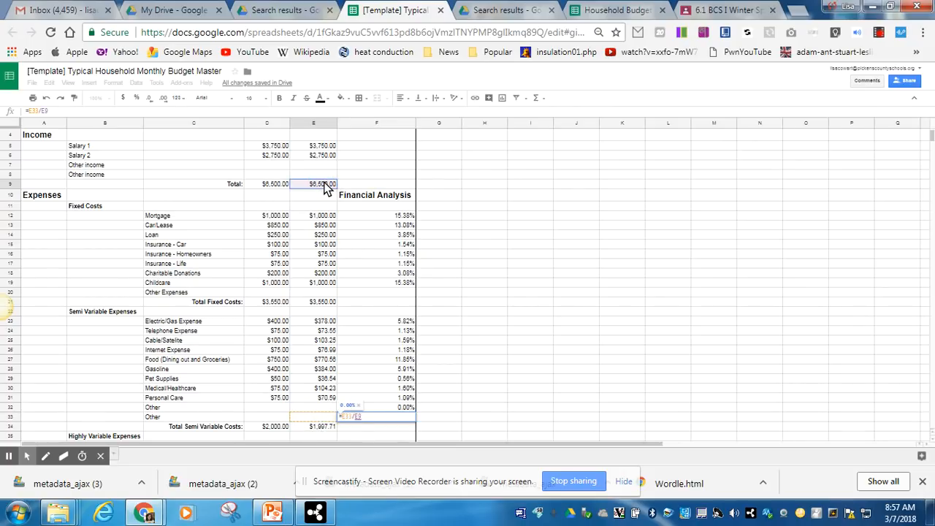
{"action": "key", "text": "Return"}
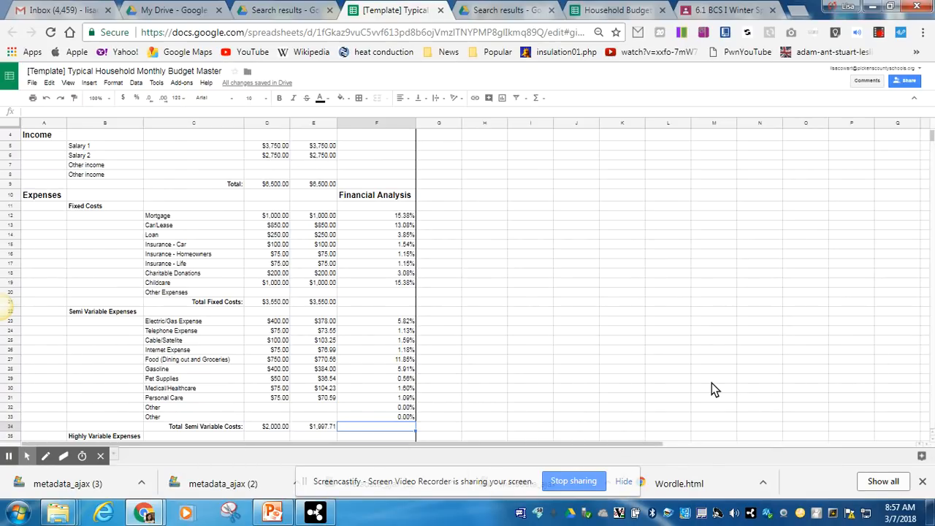
Step: In F36, calculate the actual Entertainment expense as a share of total actual income with =E36/E9
{"action": "key", "text": "ctrl+minus"}
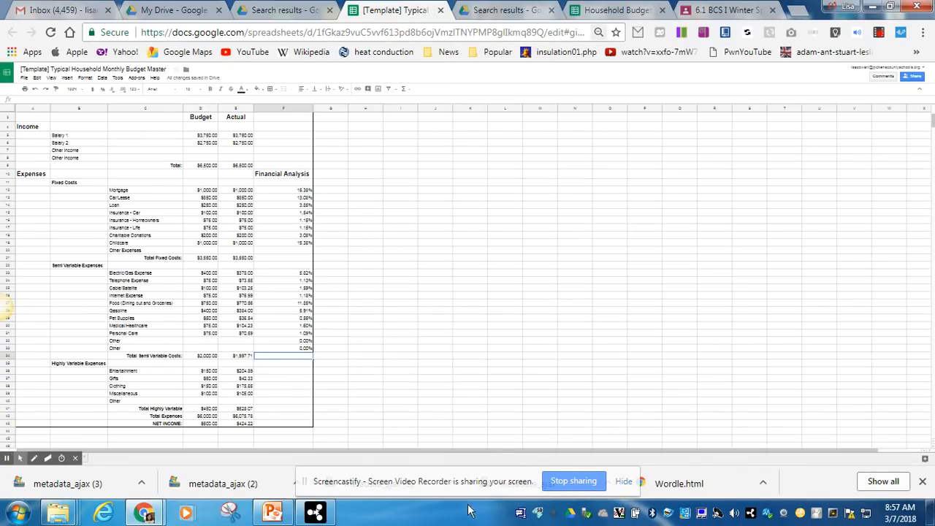
{"action": "left_click", "coordinate": [292, 372]}
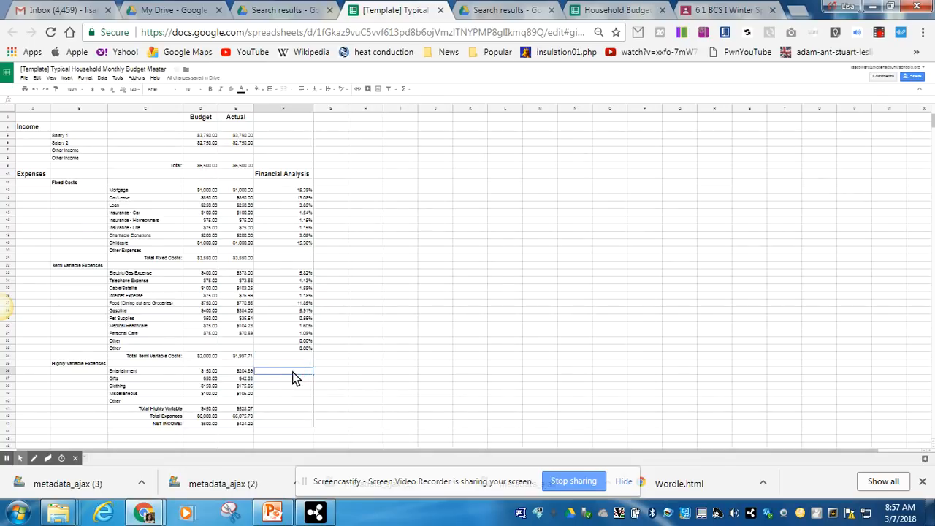
{"action": "type", "text": "="}
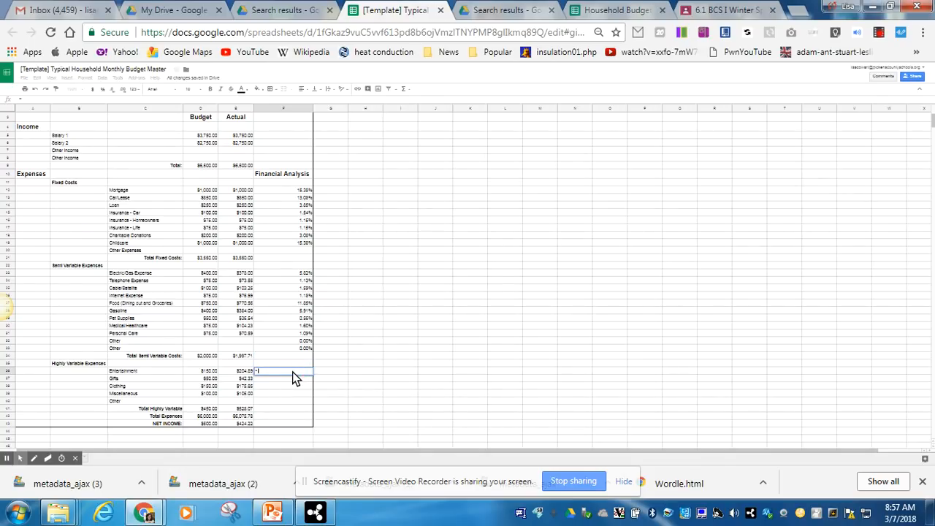
{"action": "left_click", "coordinate": [234, 371]}
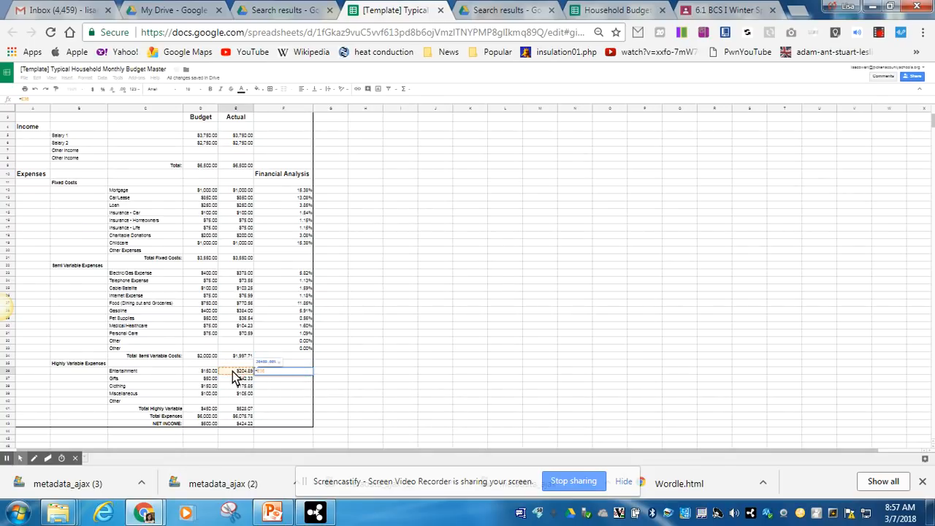
{"action": "type", "text": "/"}
{"action": "left_click", "coordinate": [242, 166]}
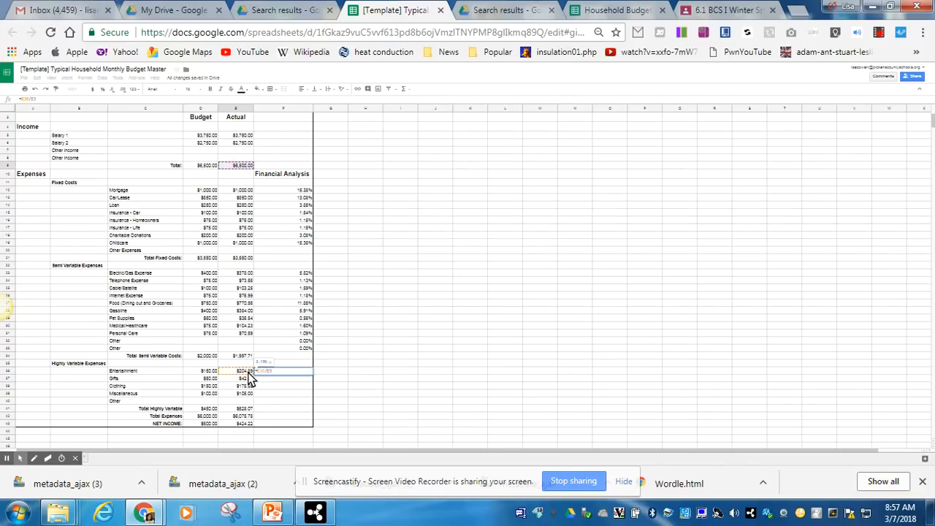
{"action": "key", "text": "Return"}
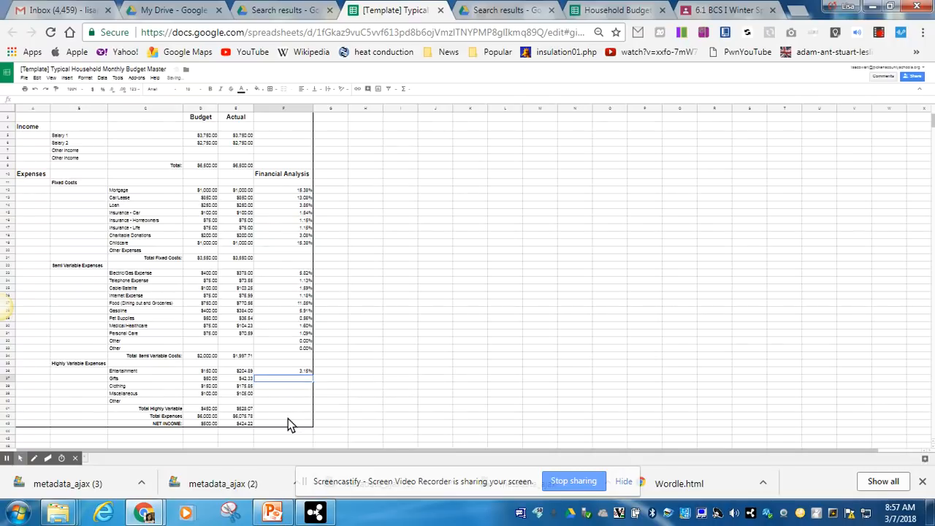
Step: In F37, calculate the actual Gifts expense as a share of total actual income with =E37/E9
{"action": "left_click", "coordinate": [241, 379]}
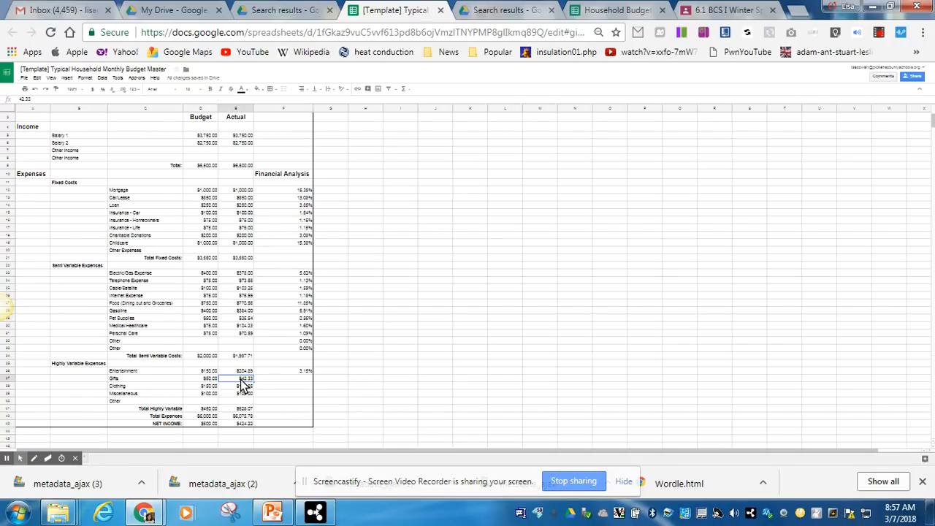
{"action": "left_click", "coordinate": [293, 381]}
{"action": "type", "text": "="}
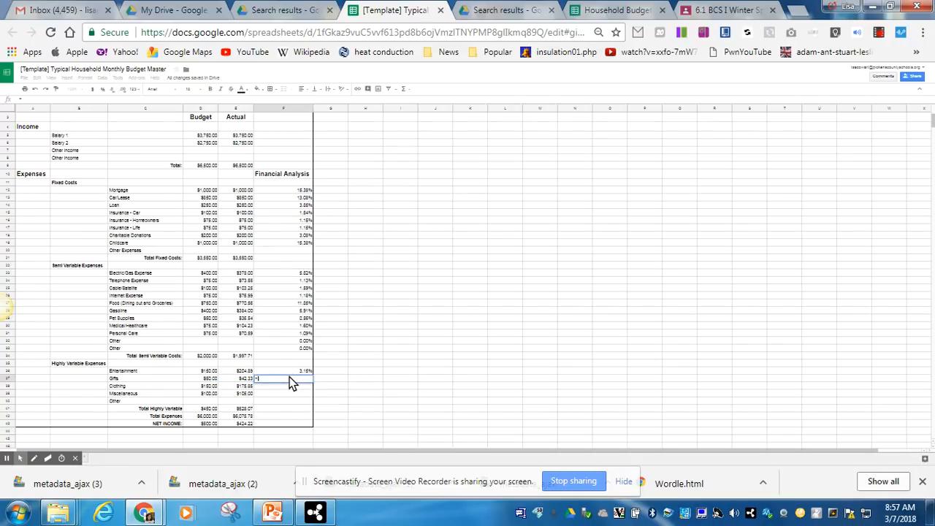
{"action": "left_click", "coordinate": [240, 379]}
{"action": "type", "text": "/"}
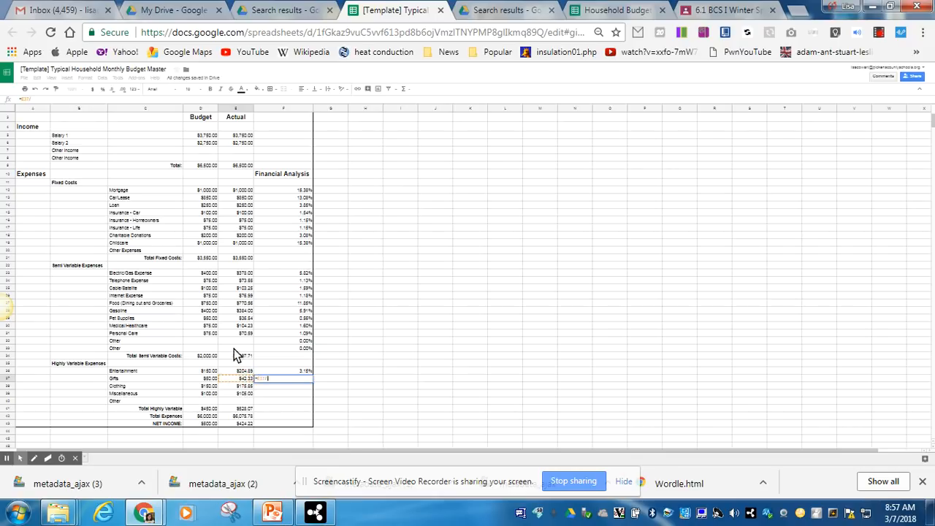
{"action": "left_click", "coordinate": [241, 166]}
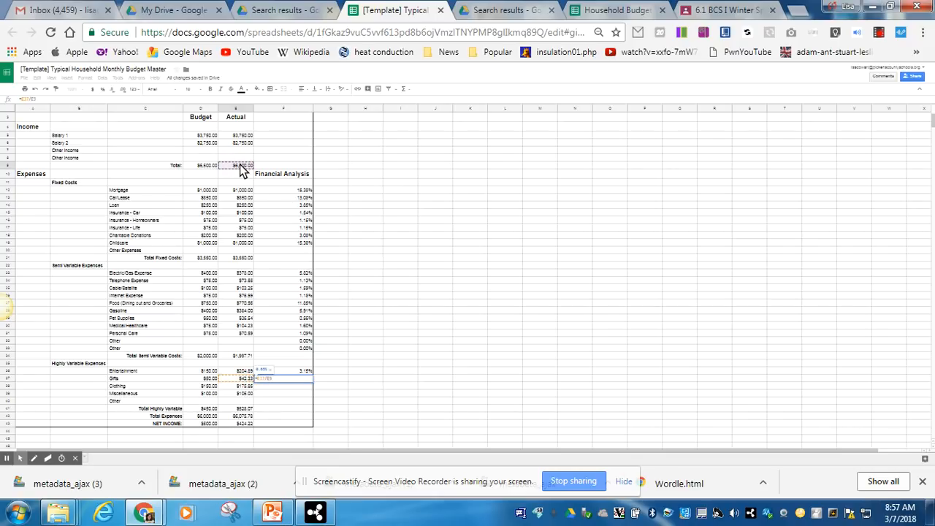
{"action": "key", "text": "Return"}
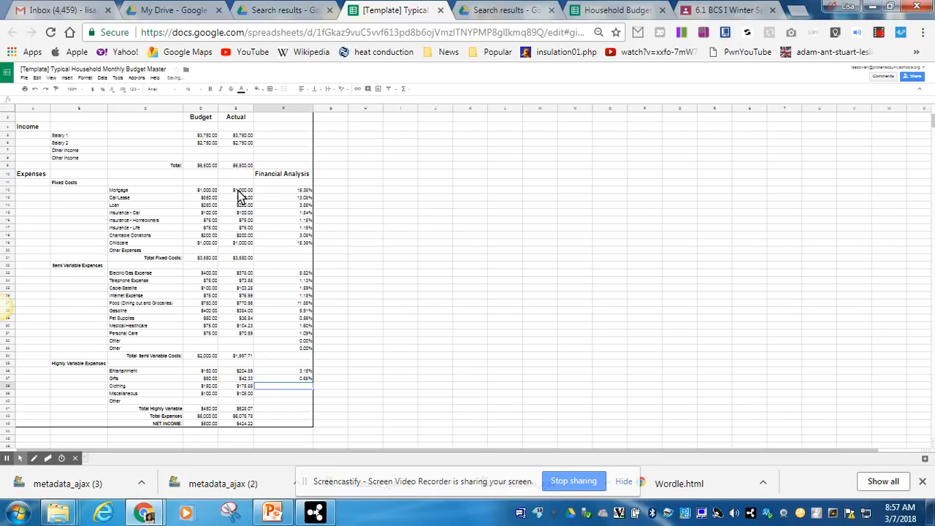
Step: In F38, calculate the actual Clothing expense as a share of total actual income with =E38/E9
{"action": "type", "text": "="}
{"action": "left_click", "coordinate": [234, 387]}
{"action": "type", "text": "/"}
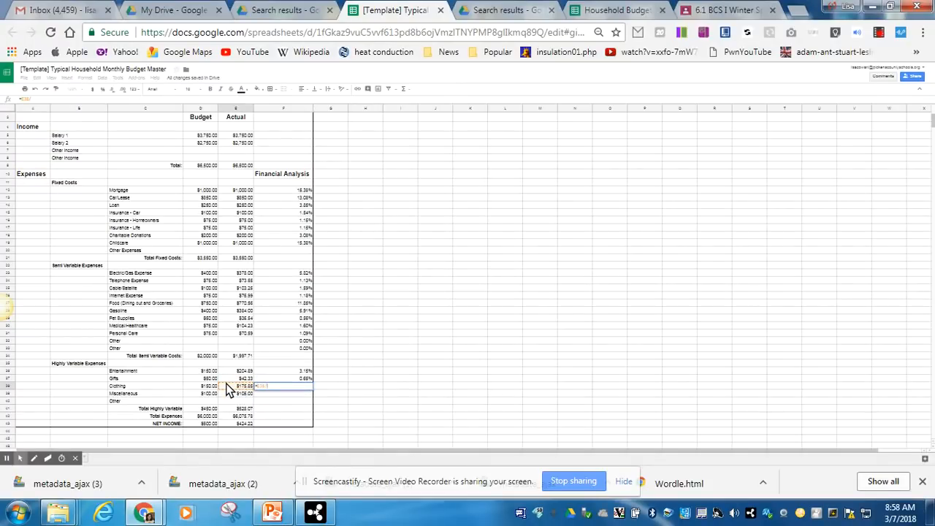
{"action": "left_click", "coordinate": [245, 167]}
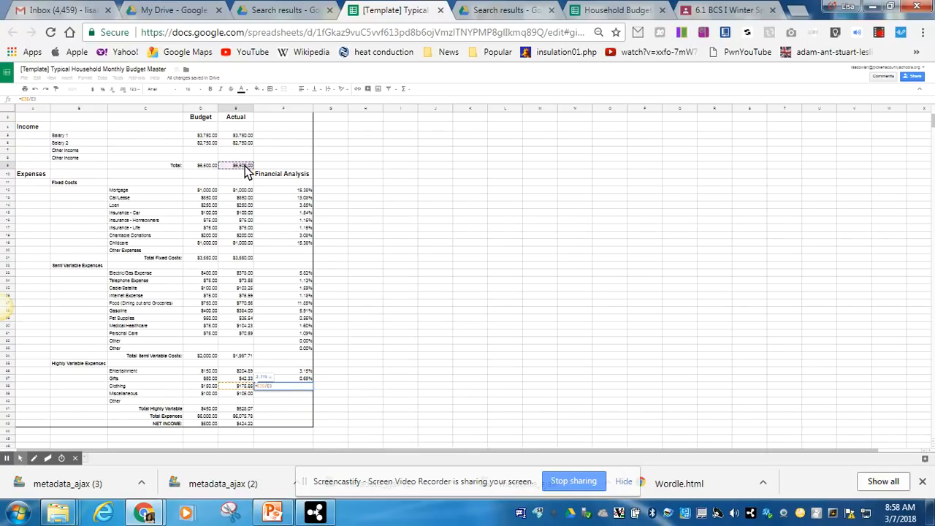
{"action": "key", "text": "Return"}
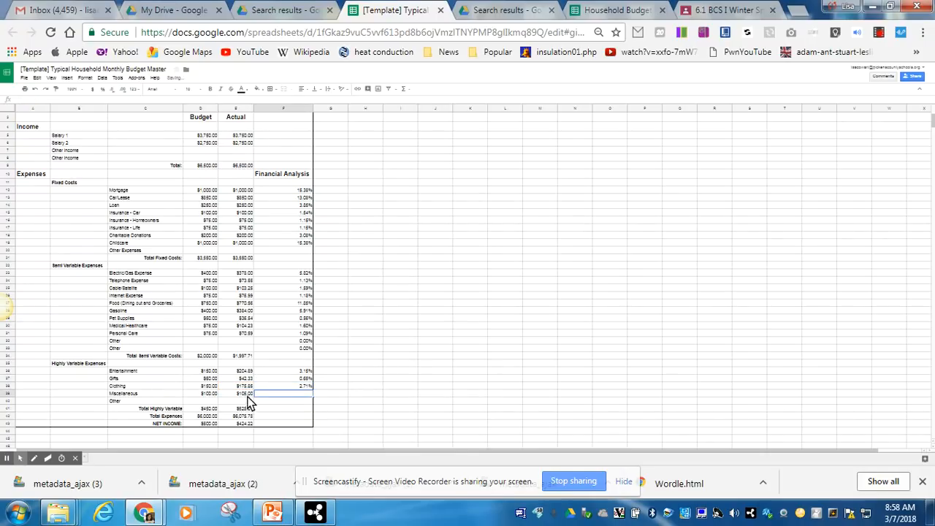
Step: In F39, calculate the actual Miscellaneous expense as a share of total actual income with =E39/E9
{"action": "type", "text": "="}
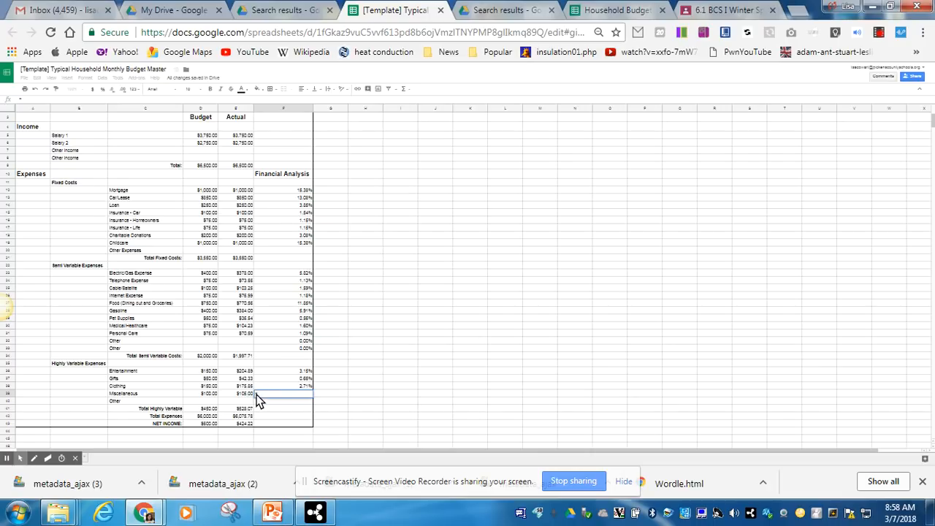
{"action": "left_click", "coordinate": [246, 394]}
{"action": "type", "text": "/"}
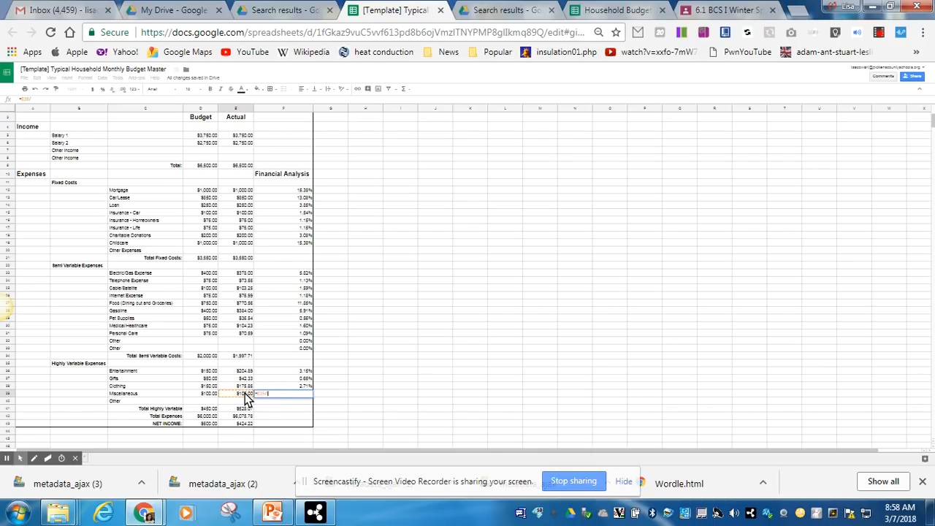
{"action": "left_click", "coordinate": [234, 167]}
{"action": "key", "text": "Return"}
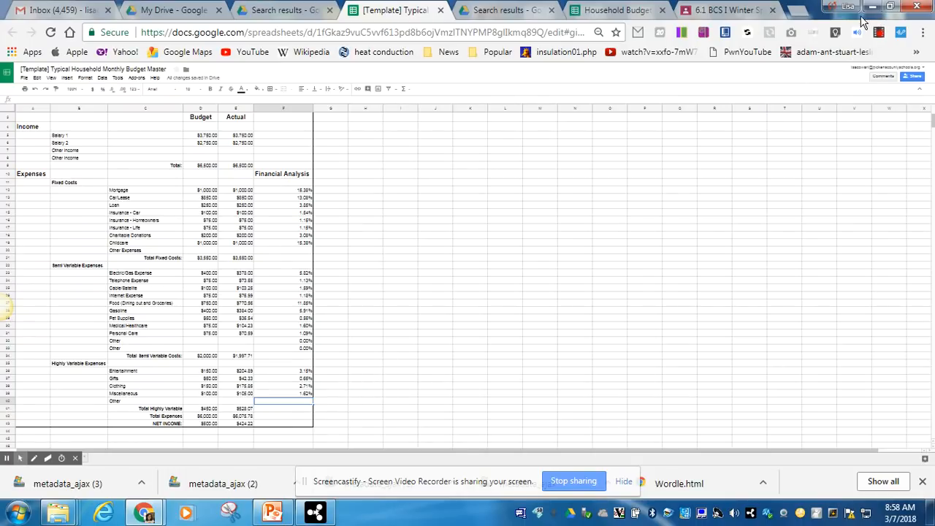
Step: Detach the Typical Household Monthly Budget Master spreadsheet into its own smaller window and place it on the left half of the desktop
{"action": "left_click_drag", "start_coordinate": [383, 9], "coordinate": [625, 107]}
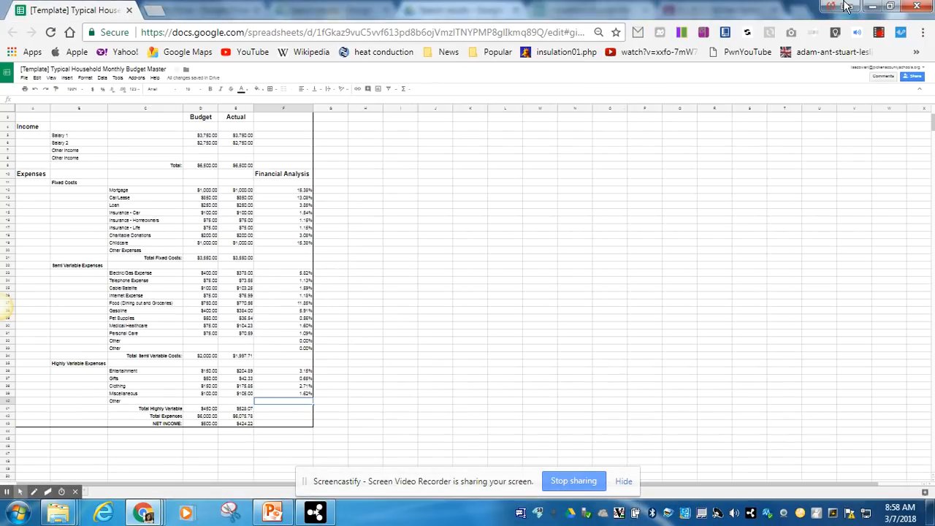
{"action": "left_click", "coordinate": [890, 6]}
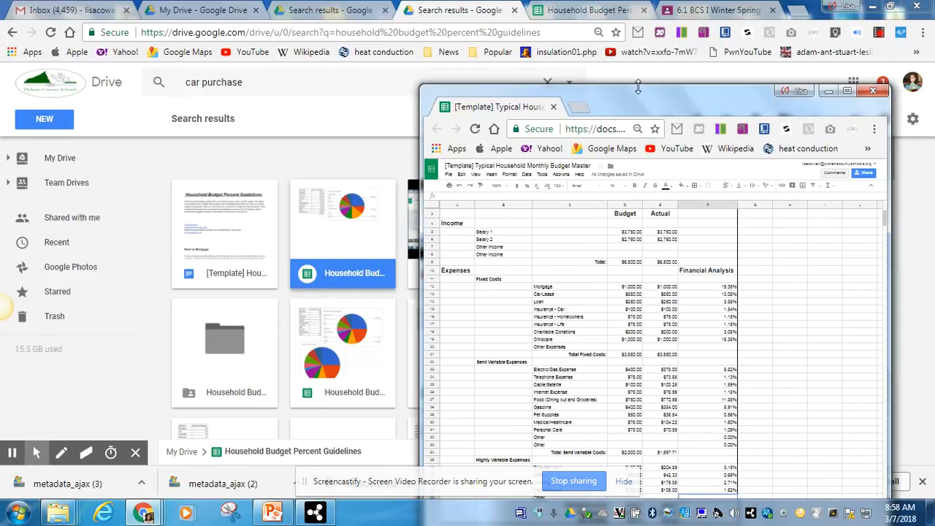
{"action": "left_click_drag", "start_coordinate": [638, 106], "coordinate": [1, 29]}
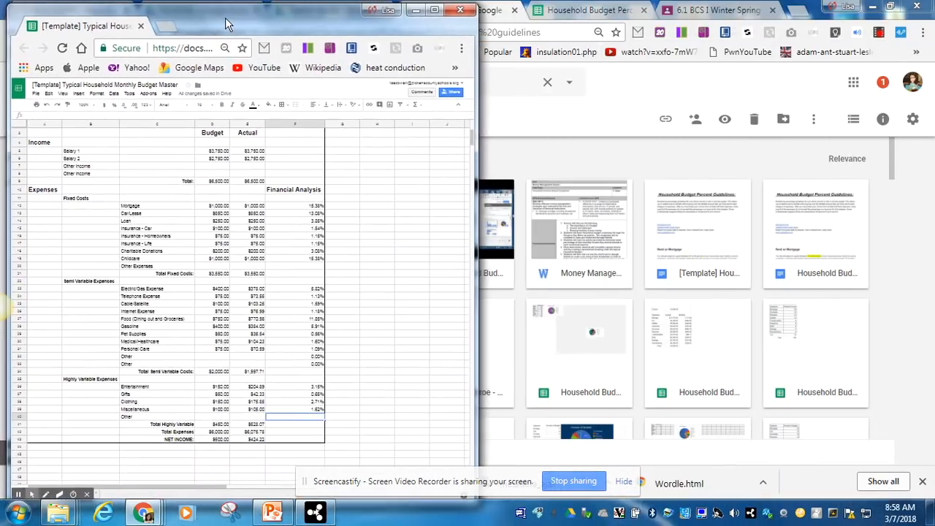
Step: Show the Household Budget Percent Guidelines spreadsheet, zoomed out, in a reduced window beside the budget to compare its percentages with the Financial Analysis column
{"action": "left_click", "coordinate": [590, 12]}
{"action": "key", "text": "ctrl+minus"}
{"action": "key", "text": "ctrl+minus"}
{"action": "key", "text": "ctrl+minus"}
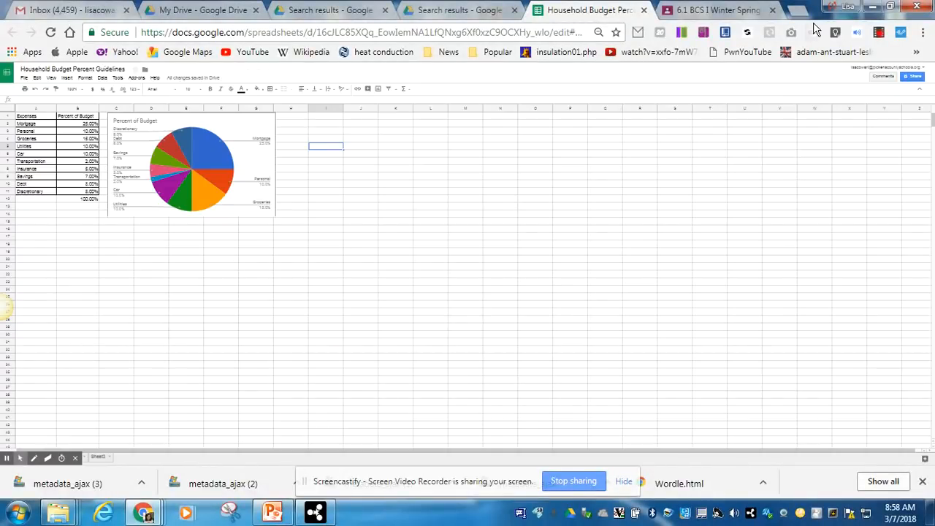
{"action": "left_click", "coordinate": [891, 6]}
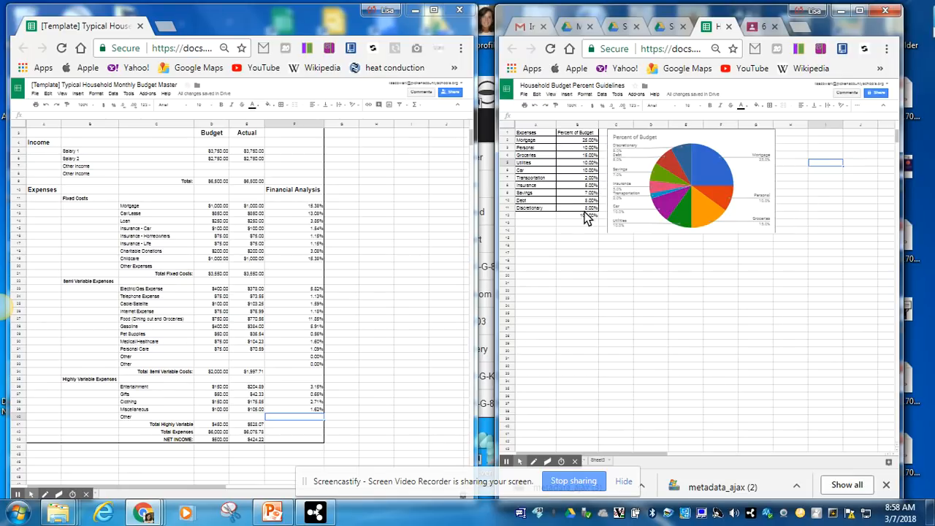
{"action": "left_click", "coordinate": [336, 221]}
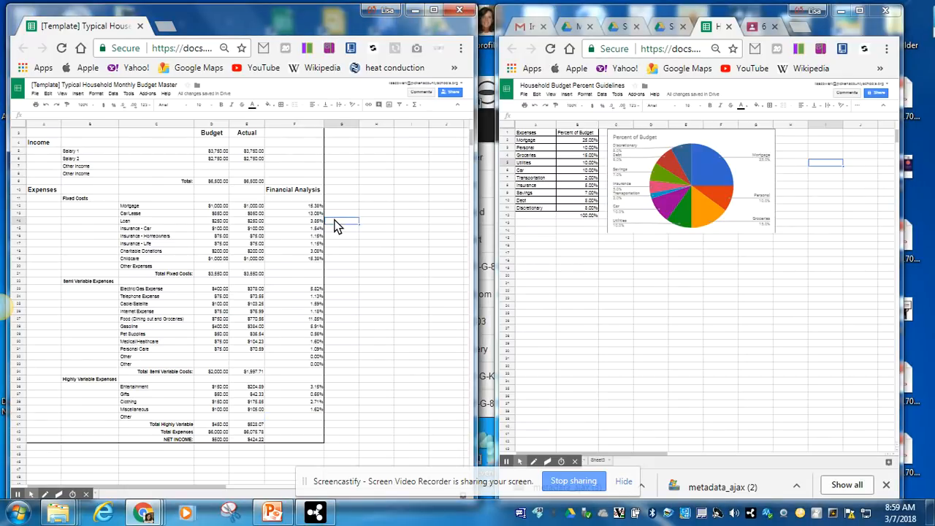